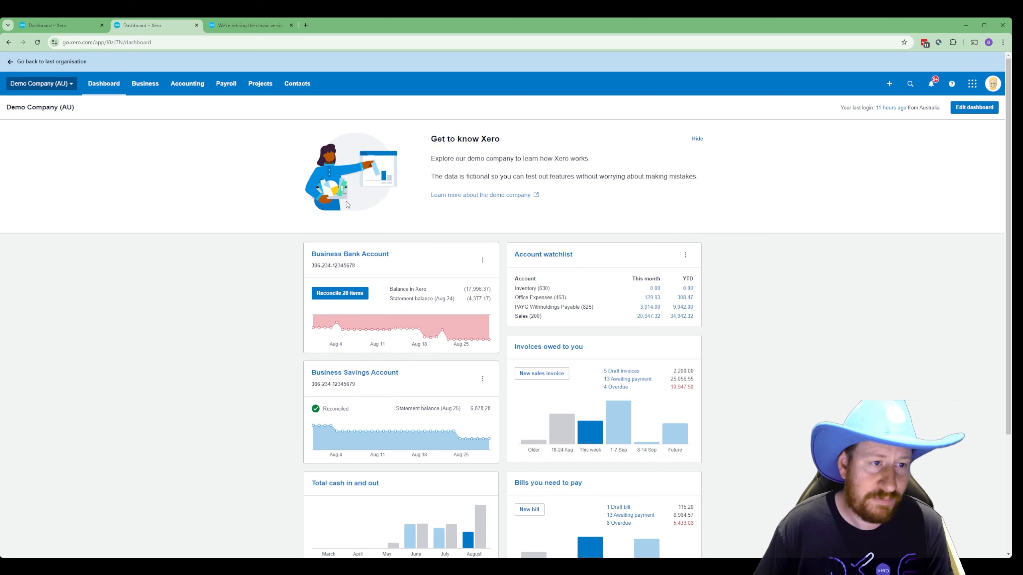
- Open the sales Invoices list from the Business menu
{"action": "left_click", "coordinate": [152, 85]}
{"action": "left_click", "coordinate": [193, 166]}
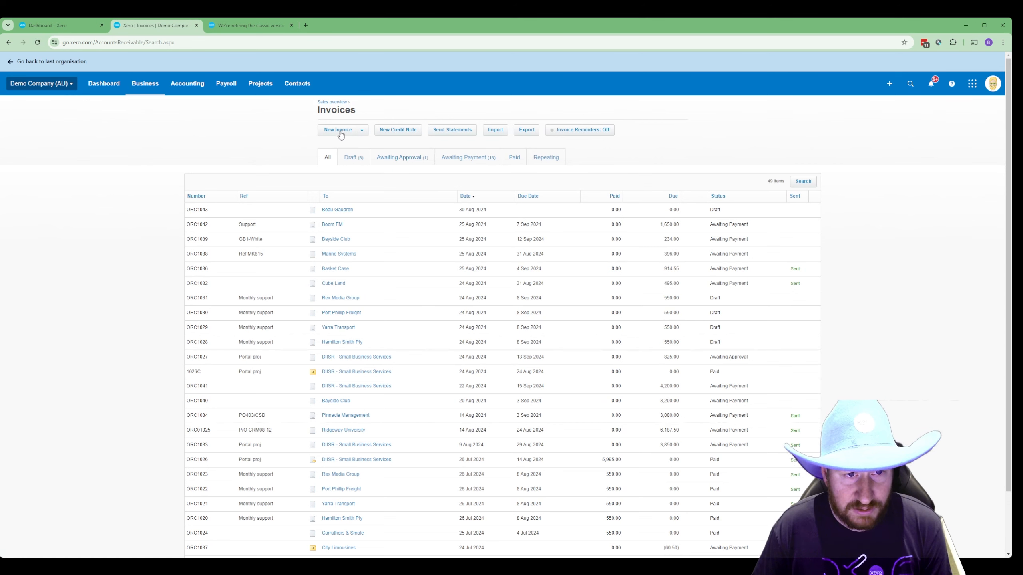
- Start new invoice ORC1044 and set the existing customer contact in the To field
{"action": "left_click", "coordinate": [338, 131]}
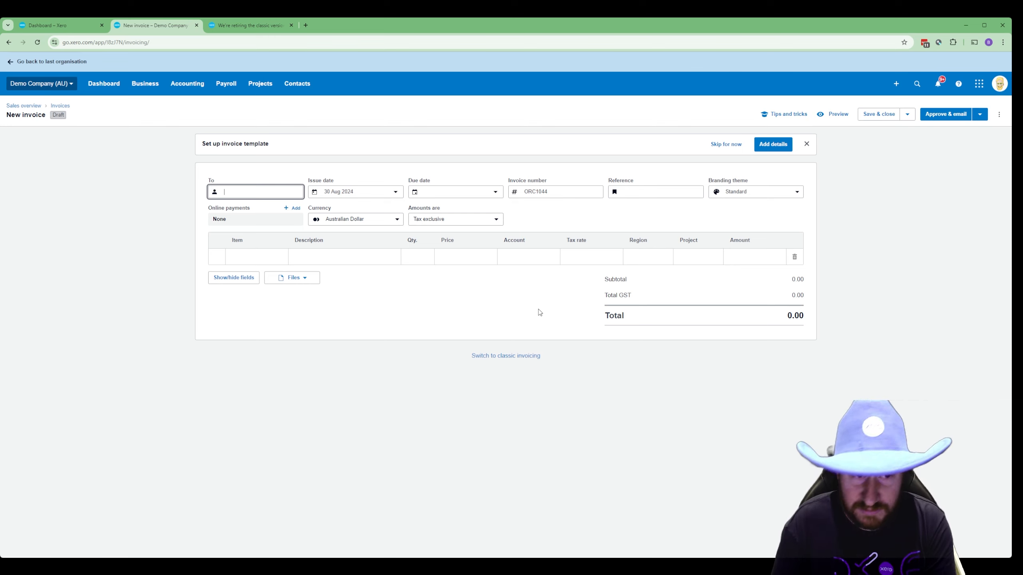
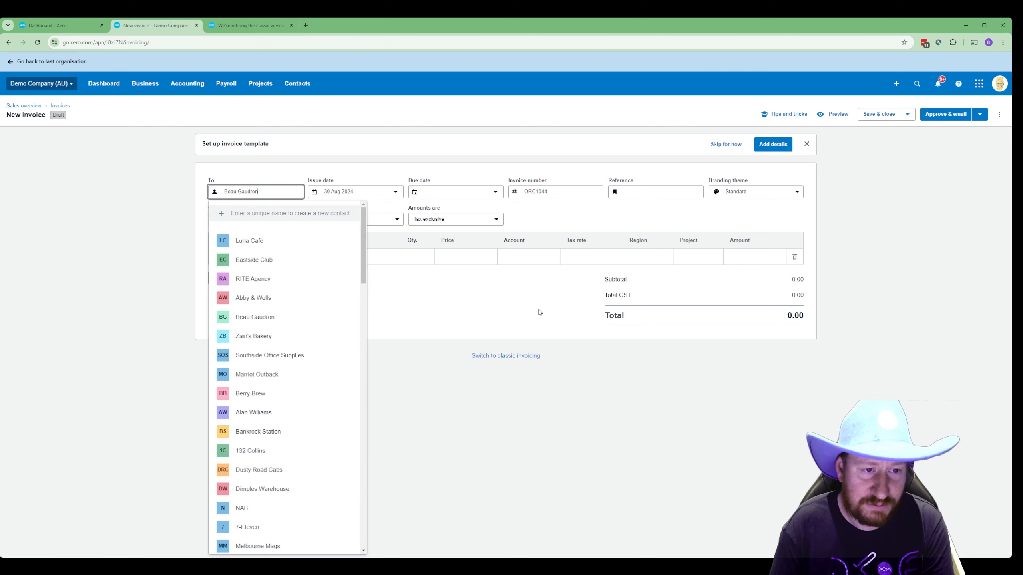
{"action": "left_click", "coordinate": [299, 246]}
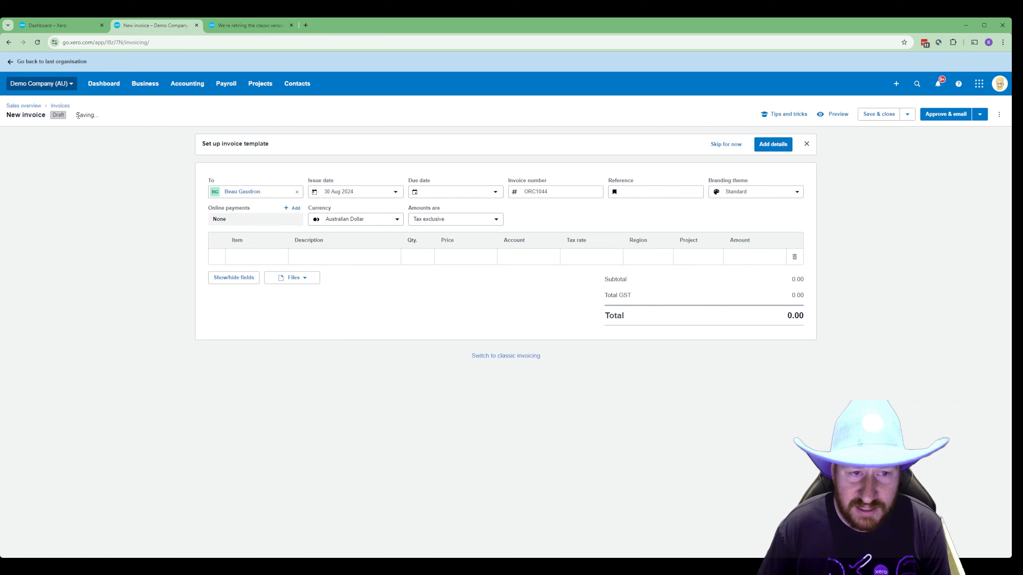
{"action": "left_click_drag", "start_coordinate": [77, 115], "coordinate": [100, 117]}
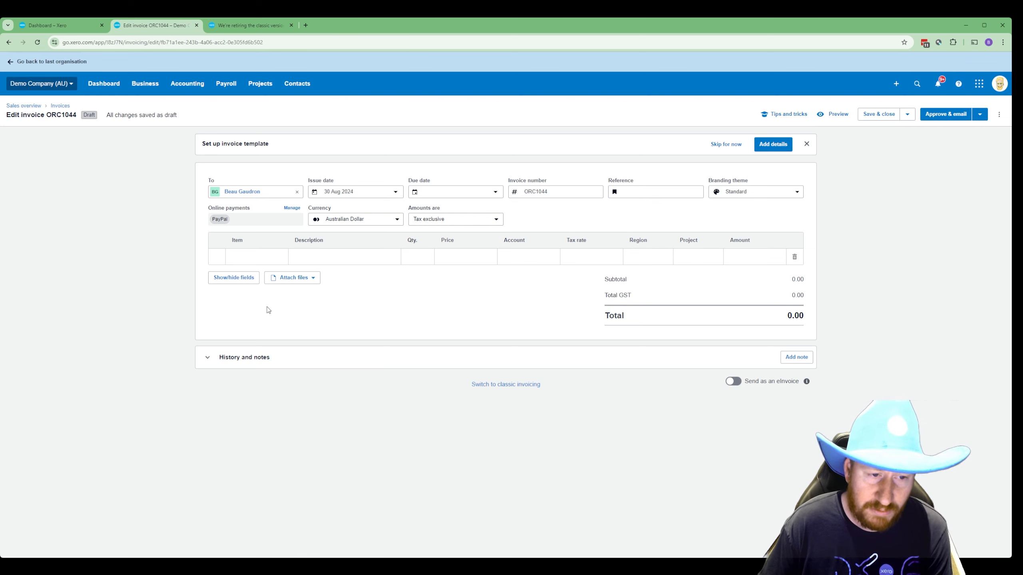
- Hide the Region and Project line columns and show the Discount column
{"action": "left_click", "coordinate": [235, 280]}
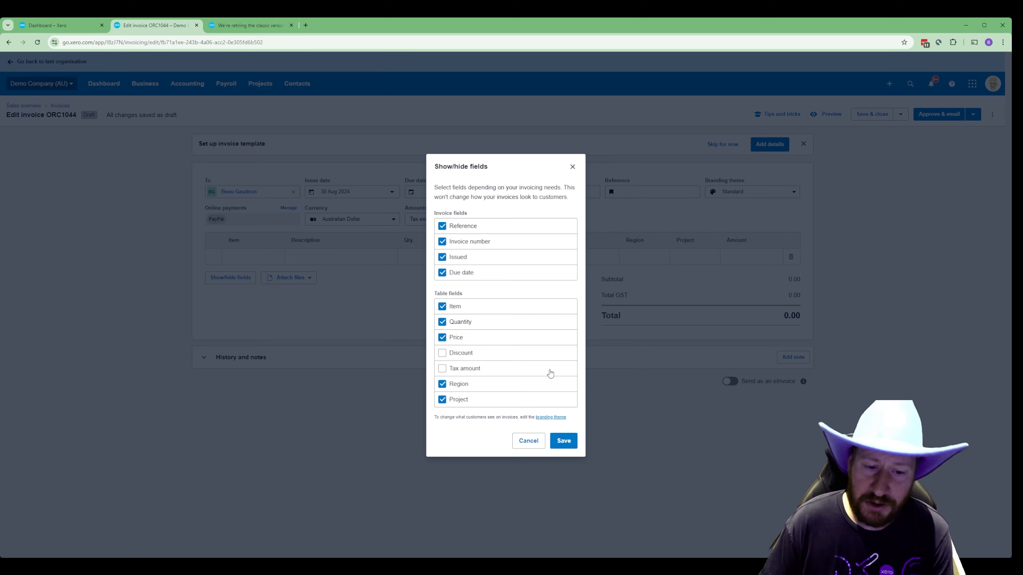
{"action": "left_click", "coordinate": [442, 385]}
{"action": "left_click", "coordinate": [443, 400]}
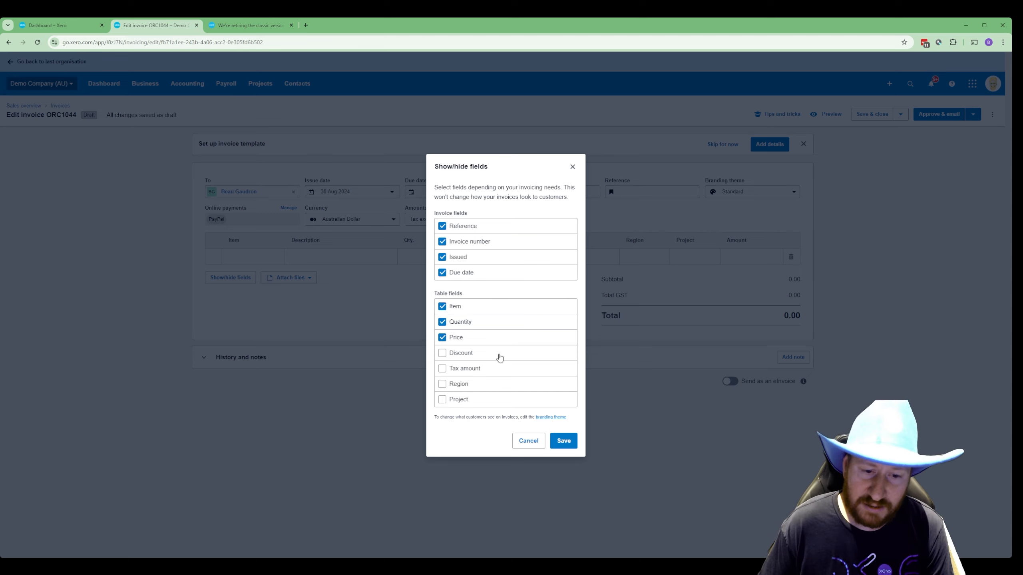
{"action": "left_click", "coordinate": [445, 355]}
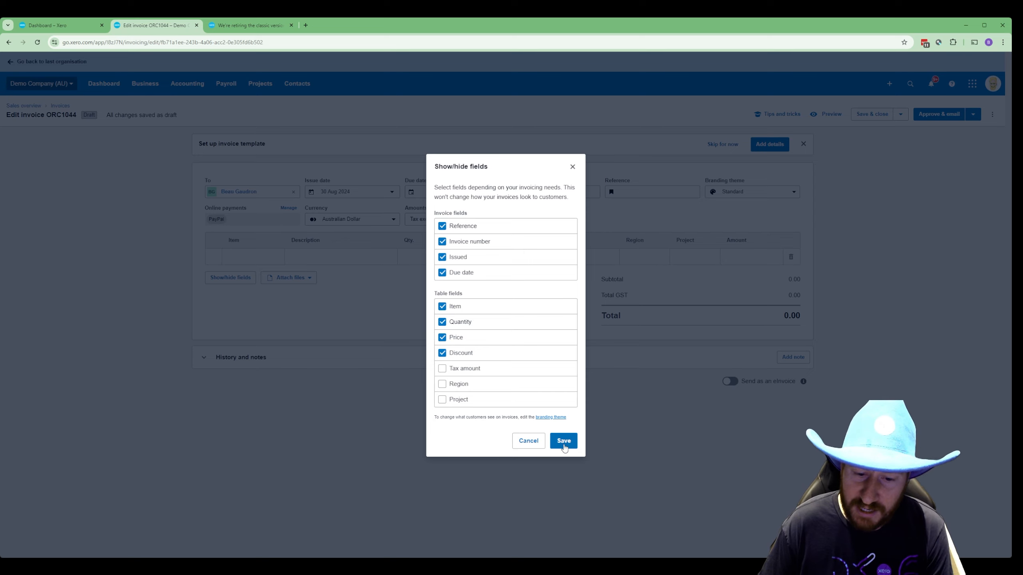
{"action": "left_click", "coordinate": [564, 441]}
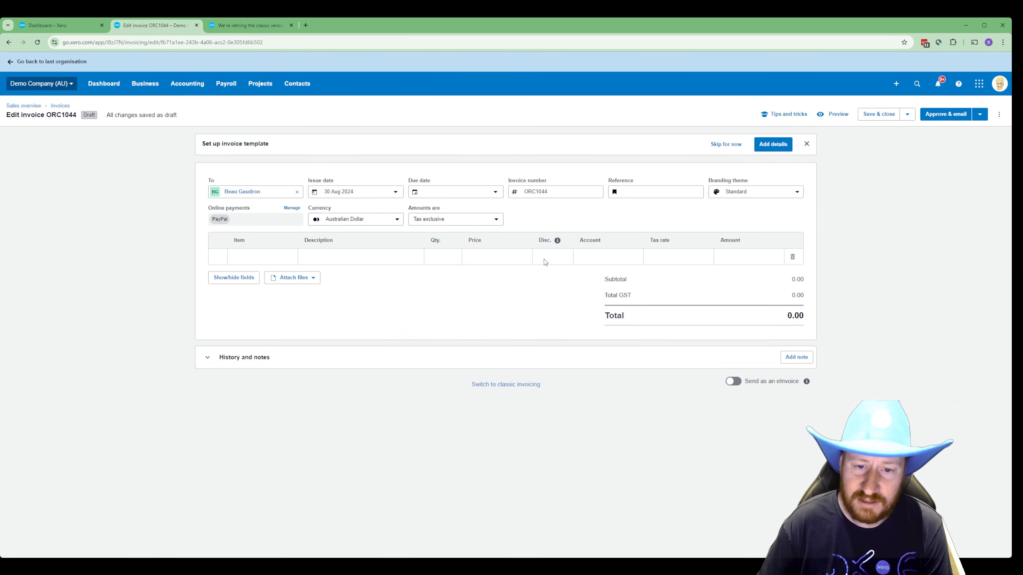
- Enter the first line as Services, quantity 1, price 125.00
{"action": "double_click", "coordinate": [546, 241]}
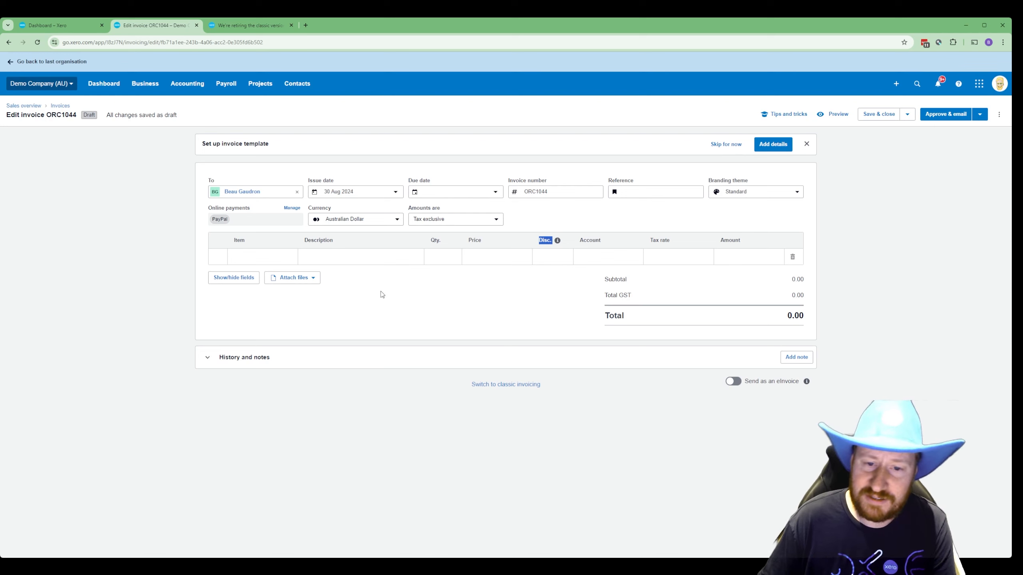
{"action": "left_click", "coordinate": [396, 257]}
{"action": "type", "text": "Service"}
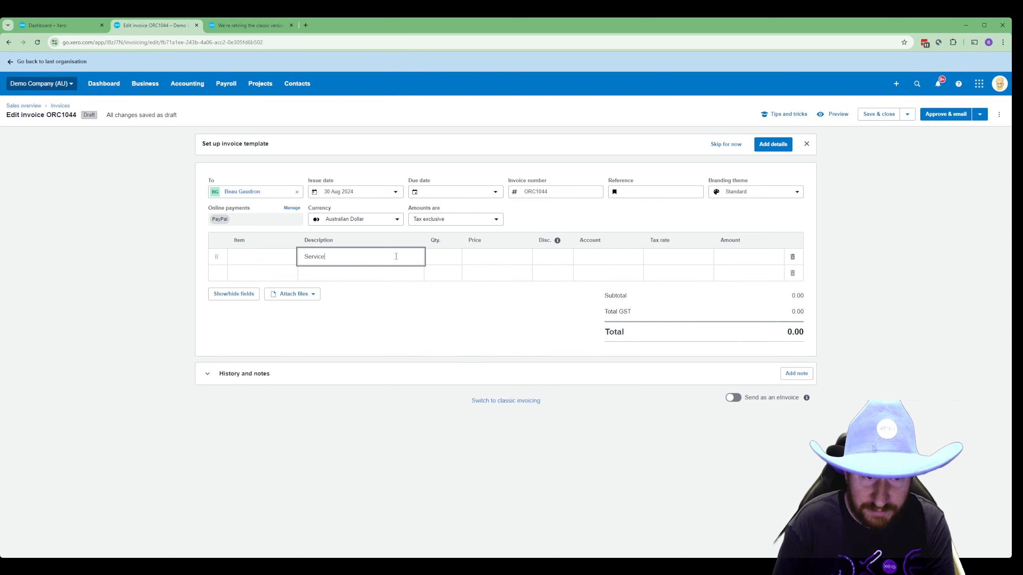
{"action": "type", "text": "s"}
{"action": "key", "text": "Tab"}
{"action": "type", "text": "1"}
{"action": "key", "text": "Tab"}
{"action": "type", "text": "1"}
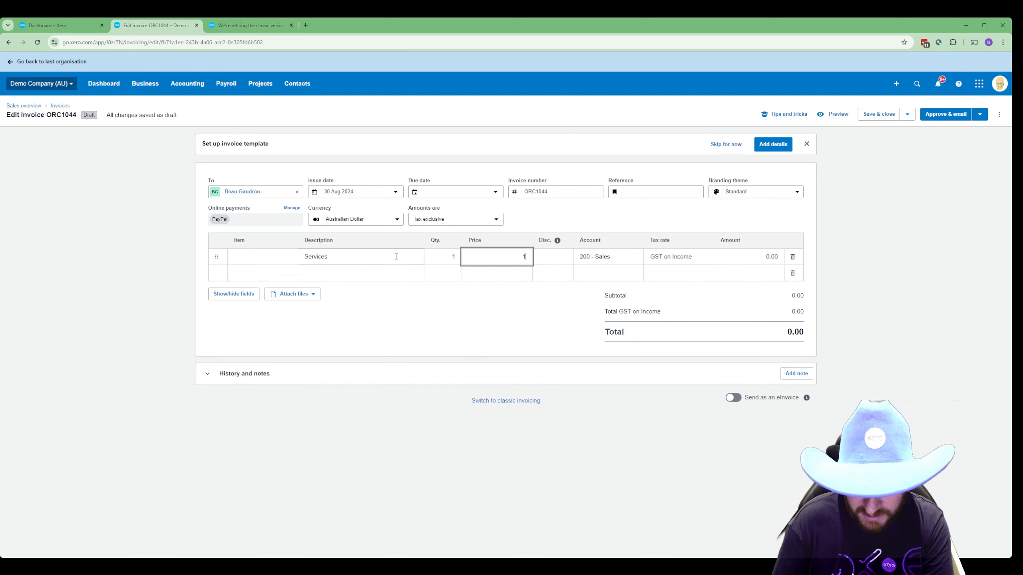
{"action": "type", "text": "25"}
{"action": "key", "text": "Tab"}
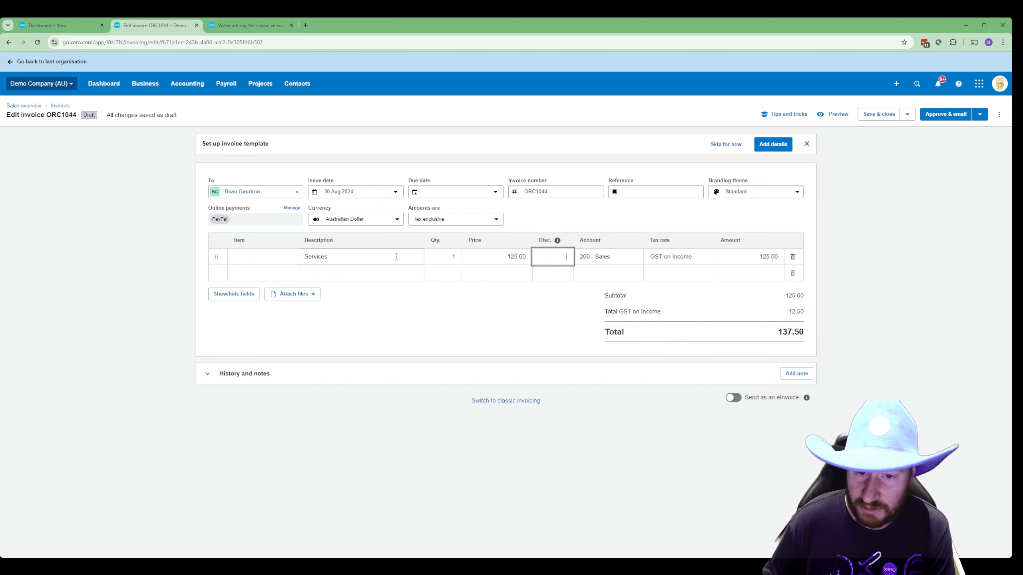
{"action": "type", "text": "25"}
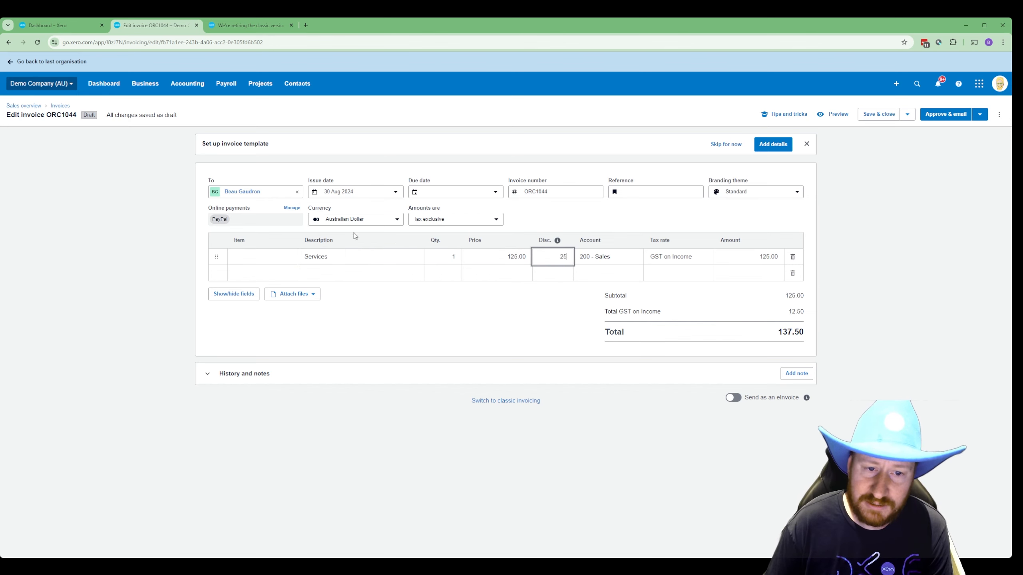
- Make amounts tax inclusive and give the line a 10.00 discount
{"action": "left_click", "coordinate": [455, 219]}
{"action": "left_click", "coordinate": [439, 256]}
{"action": "left_click", "coordinate": [558, 260]}
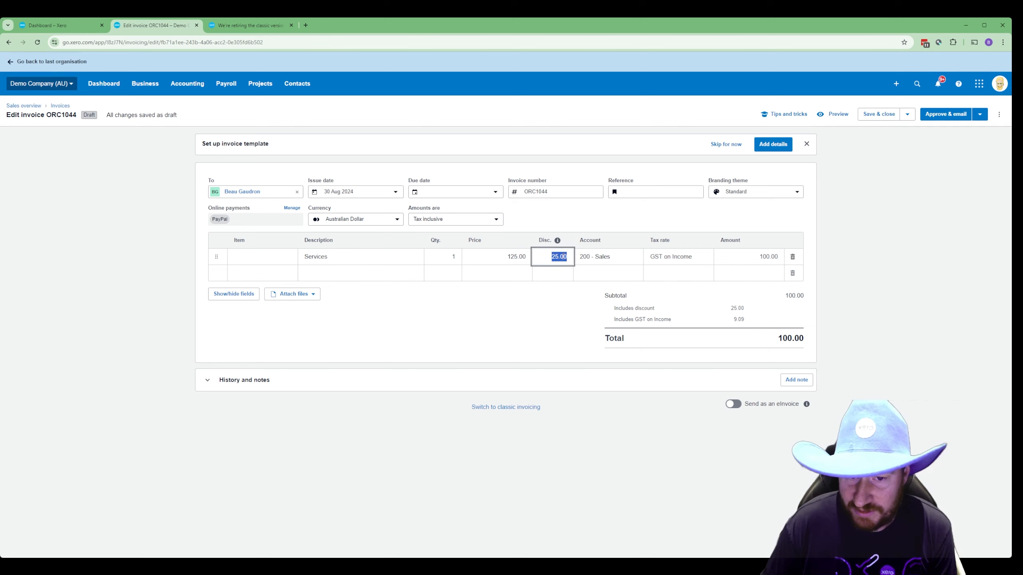
{"action": "left_click", "coordinate": [570, 257]}
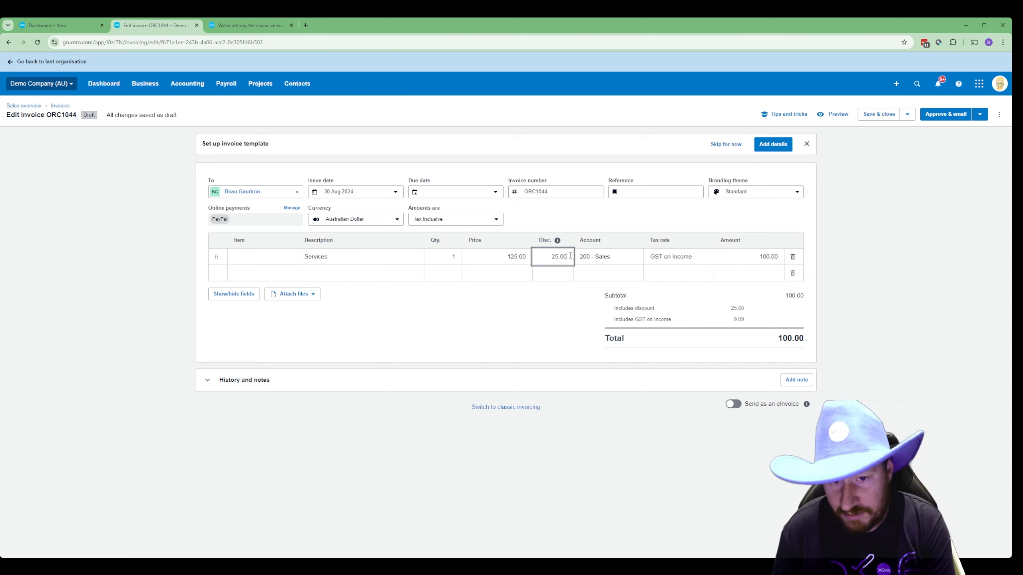
{"action": "type", "text": "%"}
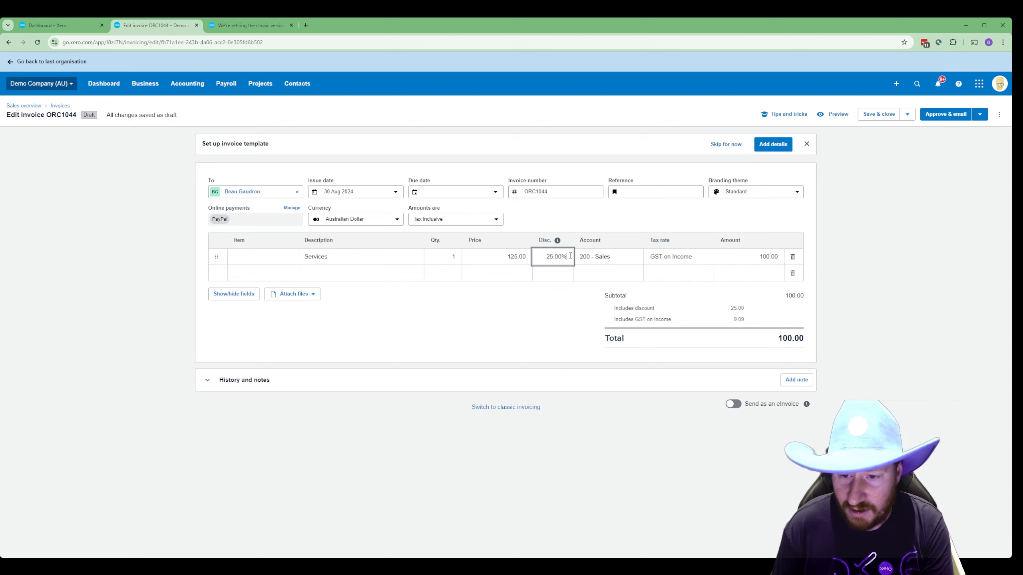
{"action": "key", "text": "Tab"}
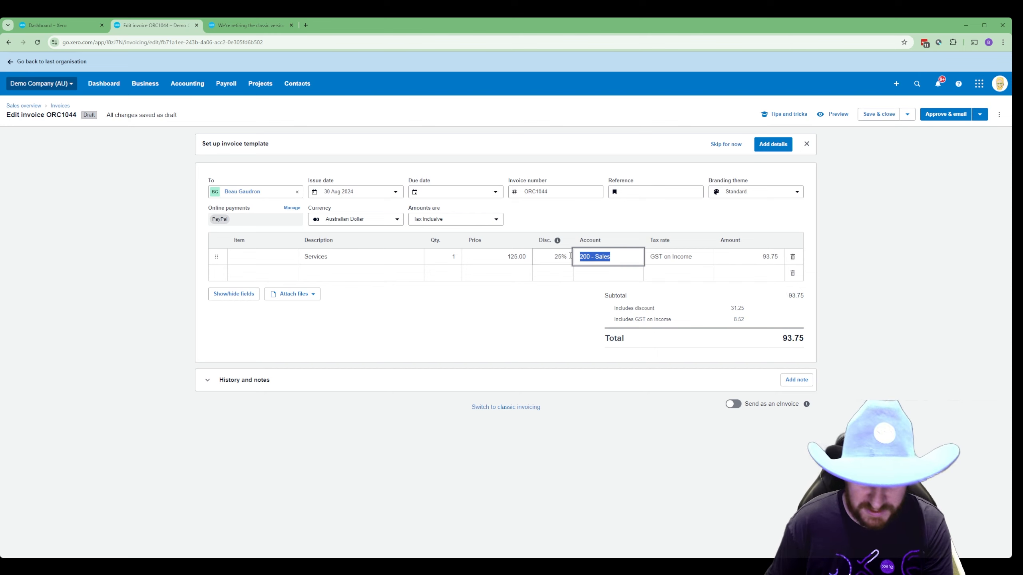
{"action": "left_click", "coordinate": [570, 256]}
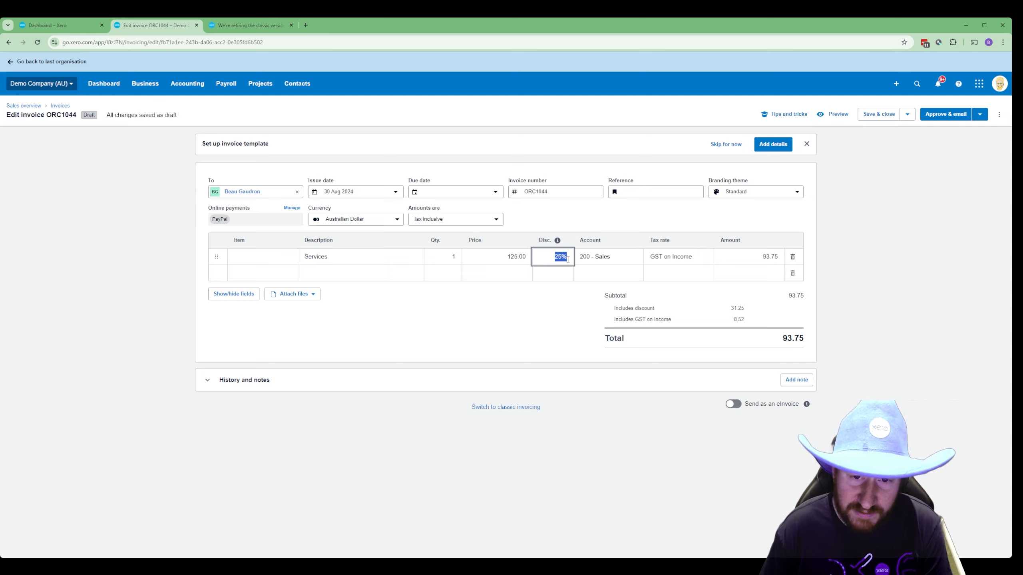
{"action": "type", "text": "10"}
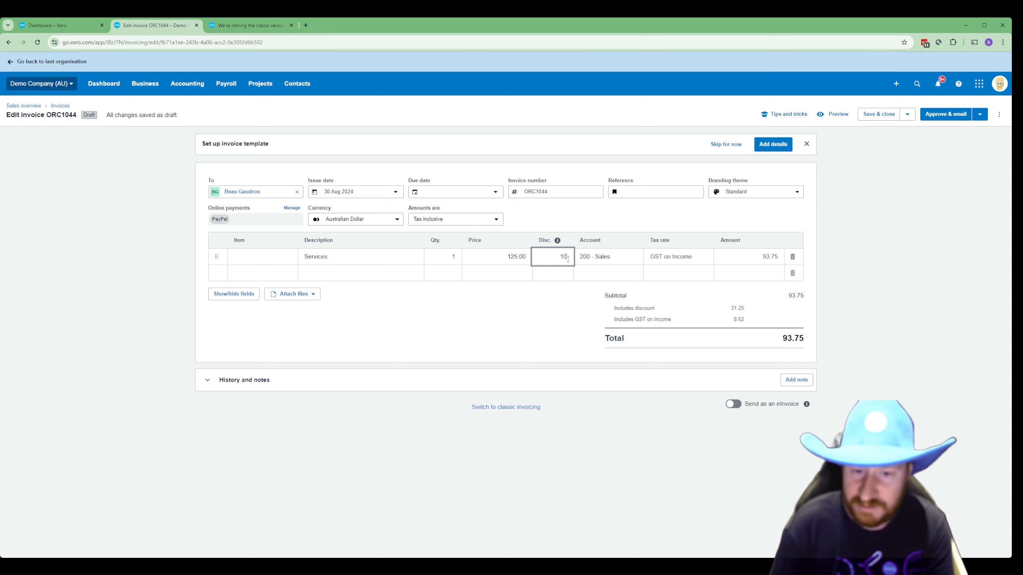
{"action": "key", "text": "Tab"}
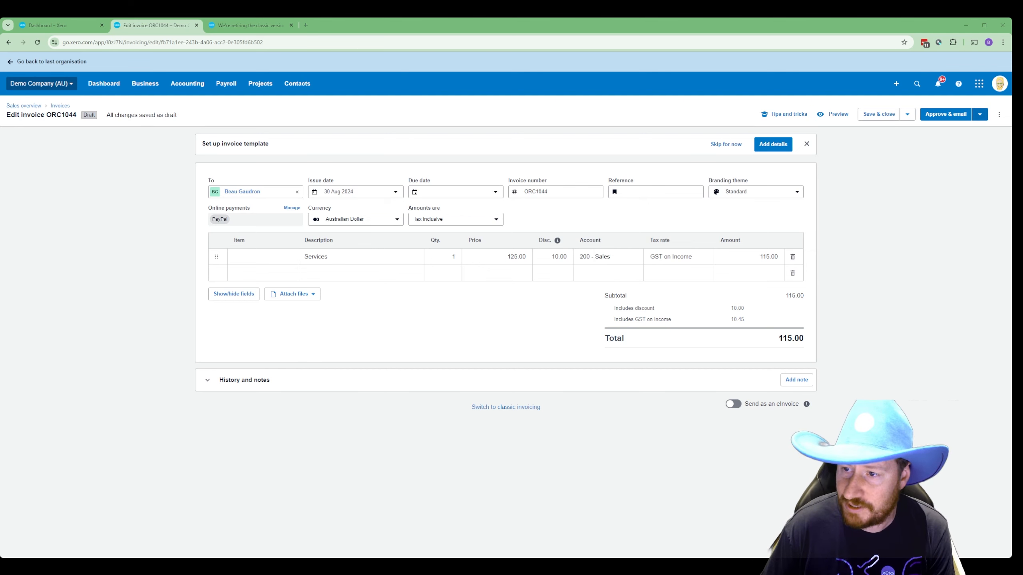
- Set the due date 14 days out to 13 Sep 2024 and approve ORC1044
{"action": "left_click", "coordinate": [980, 115]}
{"action": "left_click", "coordinate": [942, 138]}
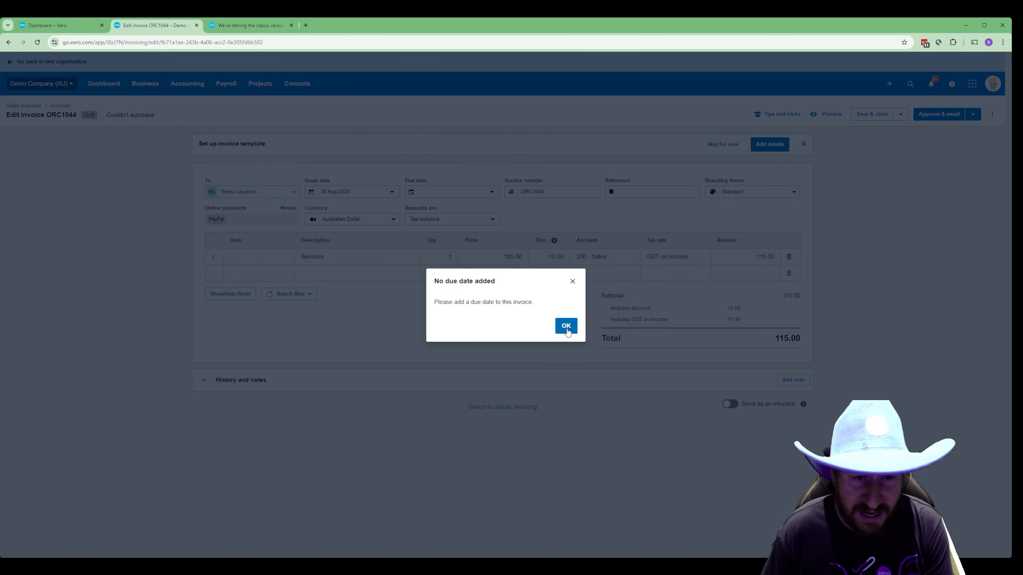
{"action": "left_click", "coordinate": [566, 327]}
{"action": "left_click", "coordinate": [451, 195]}
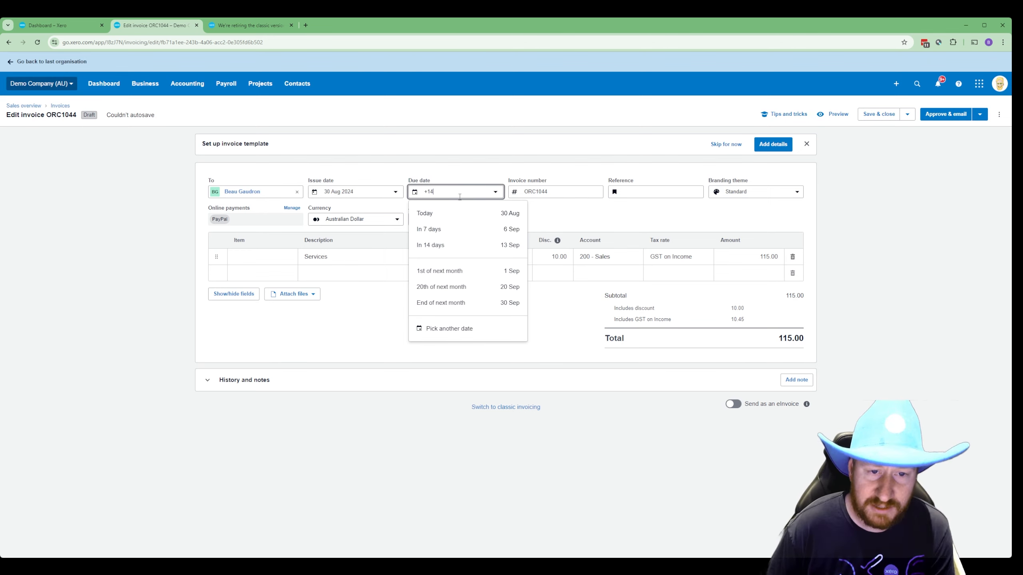
{"action": "key", "text": "Tab"}
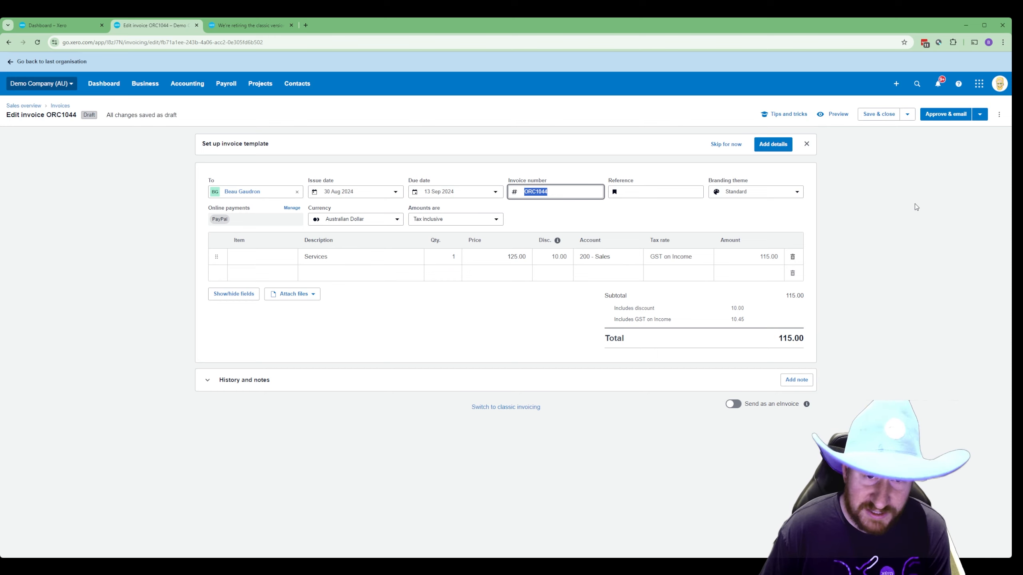
{"action": "left_click", "coordinate": [980, 113]}
{"action": "left_click", "coordinate": [941, 134]}
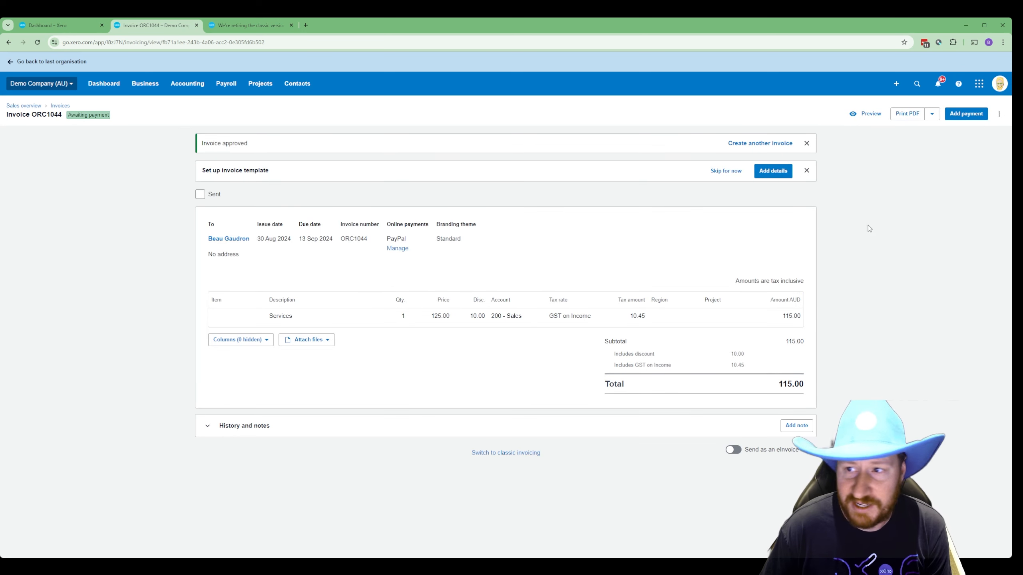
- Review the invoice's prepared email message and placeholders, then close it unsent
{"action": "left_click", "coordinate": [999, 114]}
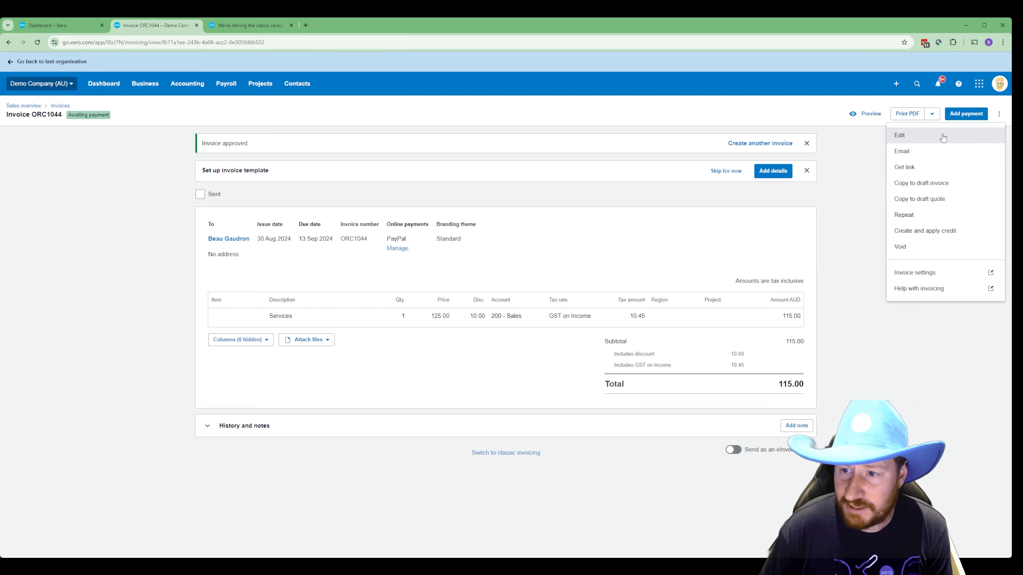
{"action": "left_click", "coordinate": [904, 149]}
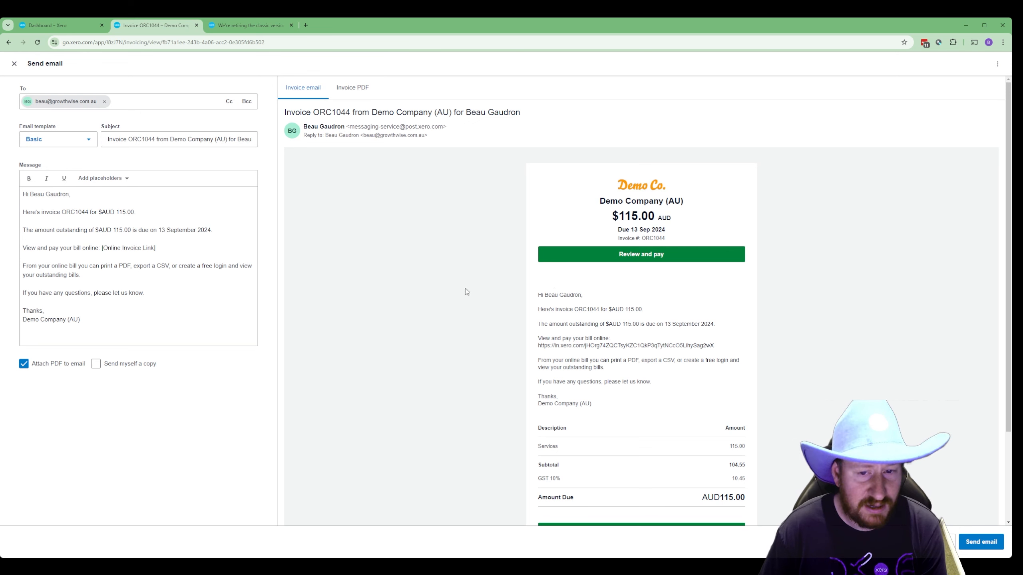
{"action": "scroll", "coordinate": [766, 301], "scroll_direction": "down", "scroll_amount": 1}
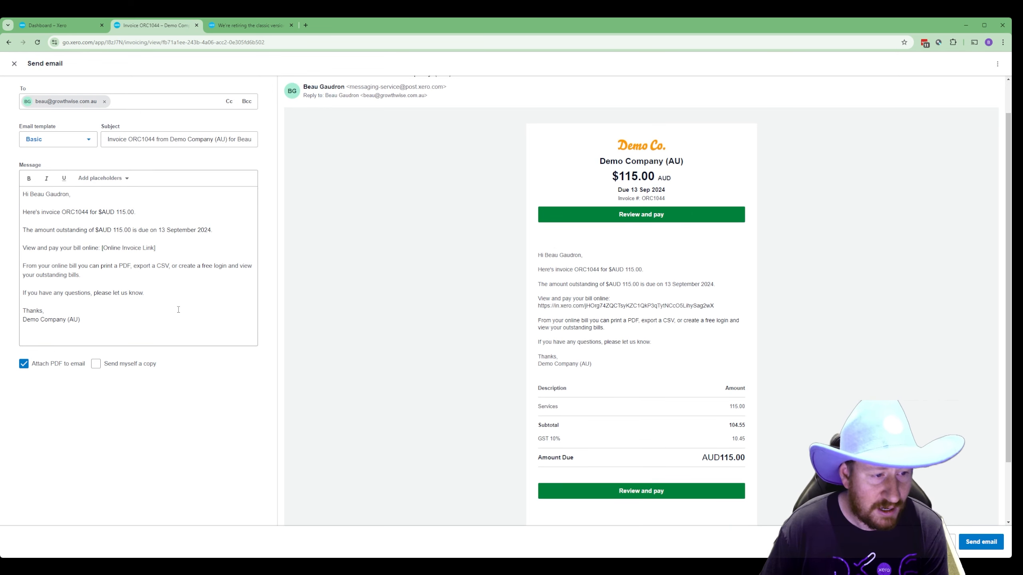
{"action": "left_click", "coordinate": [124, 178]}
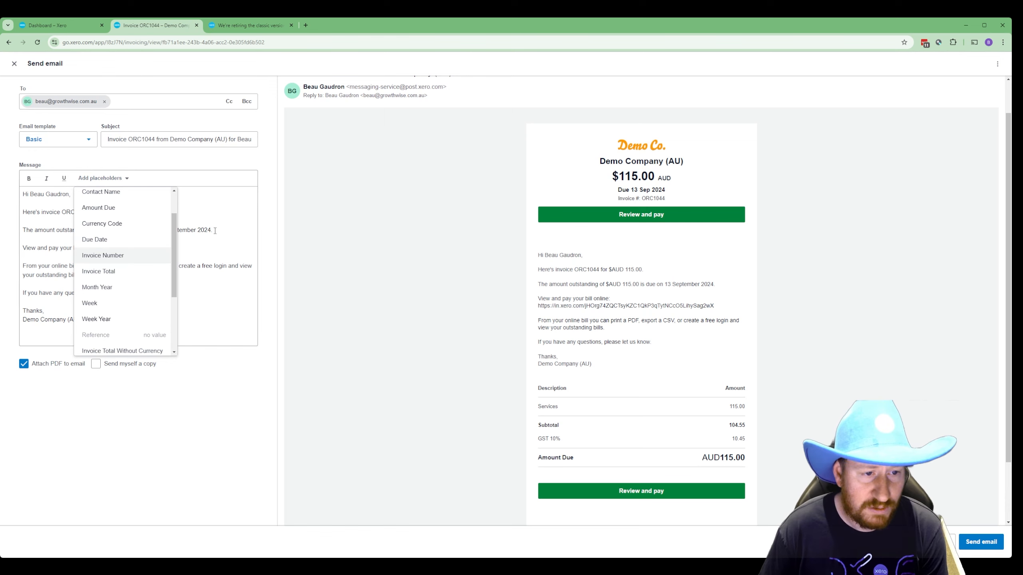
{"action": "left_click", "coordinate": [214, 229]}
{"action": "left_click_drag", "start_coordinate": [127, 323], "coordinate": [13, 193]}
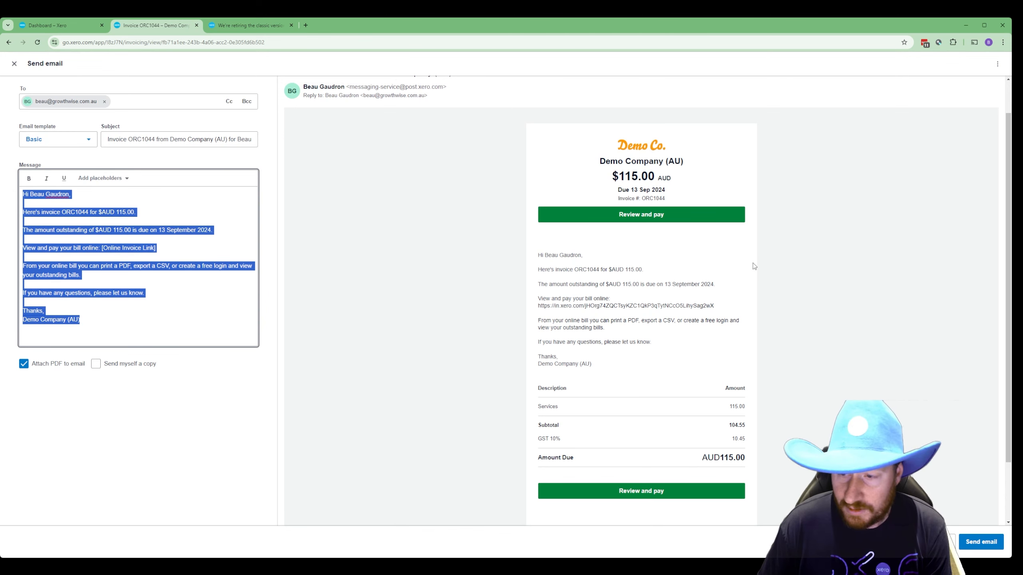
{"action": "scroll", "coordinate": [753, 263], "scroll_direction": "up", "scroll_amount": 2}
{"action": "left_click", "coordinate": [14, 64]}
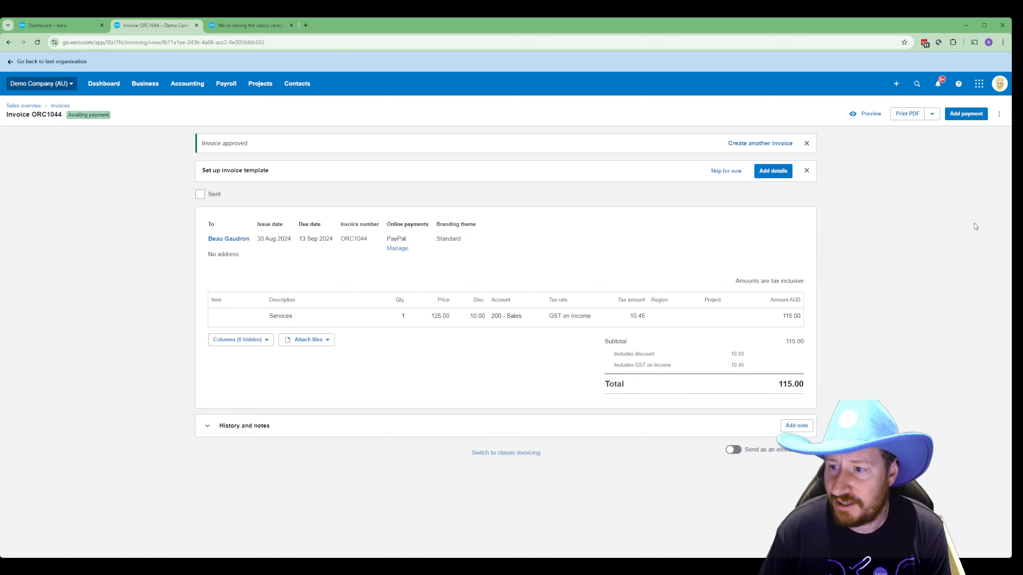
- Copy ORC1044 to new draft invoice ORC1045 with the contact cleared
{"action": "left_click", "coordinate": [999, 114]}
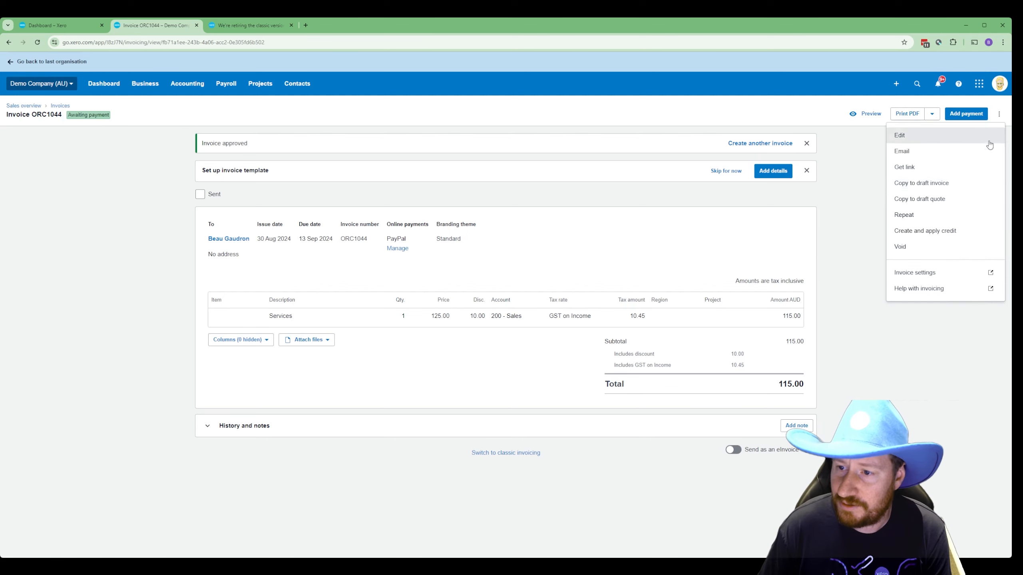
{"action": "left_click", "coordinate": [958, 186]}
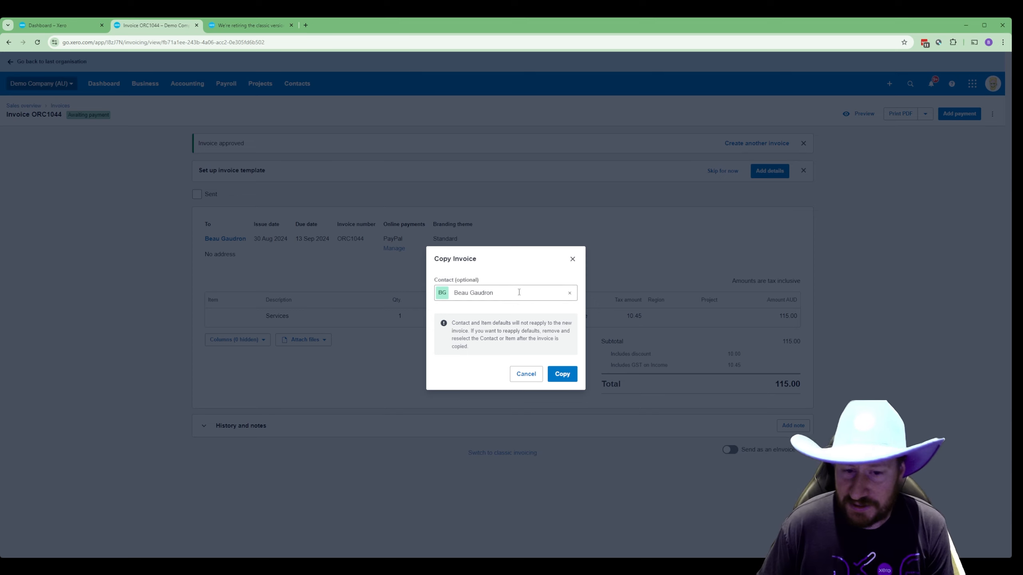
{"action": "left_click", "coordinate": [570, 294]}
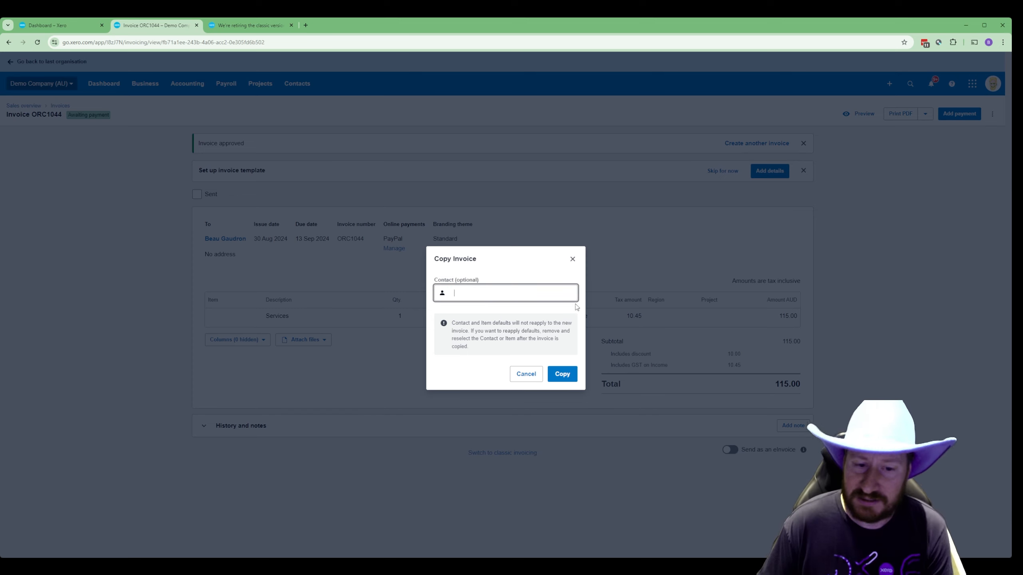
{"action": "left_click", "coordinate": [566, 376]}
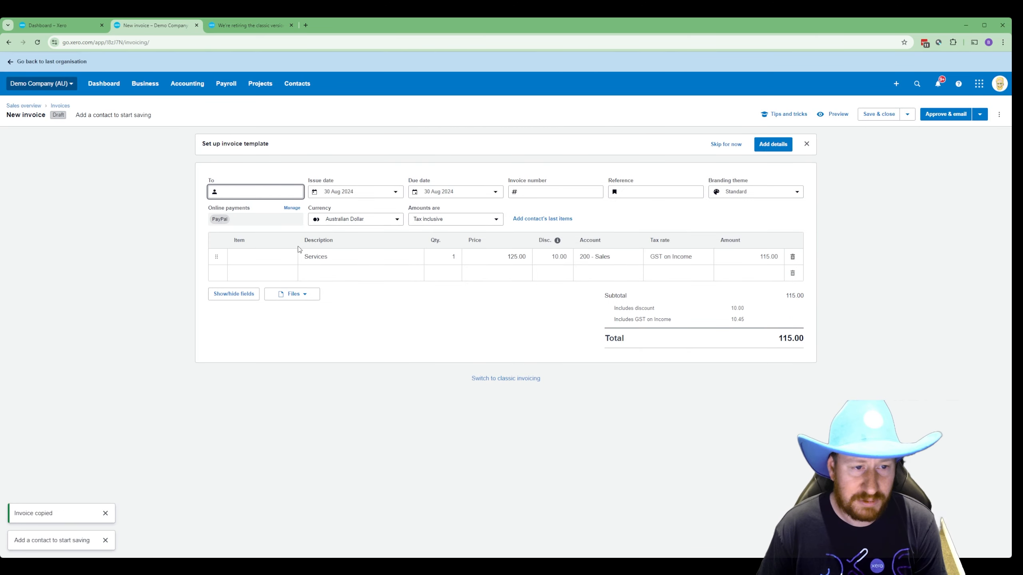
{"action": "left_click", "coordinate": [340, 259]}
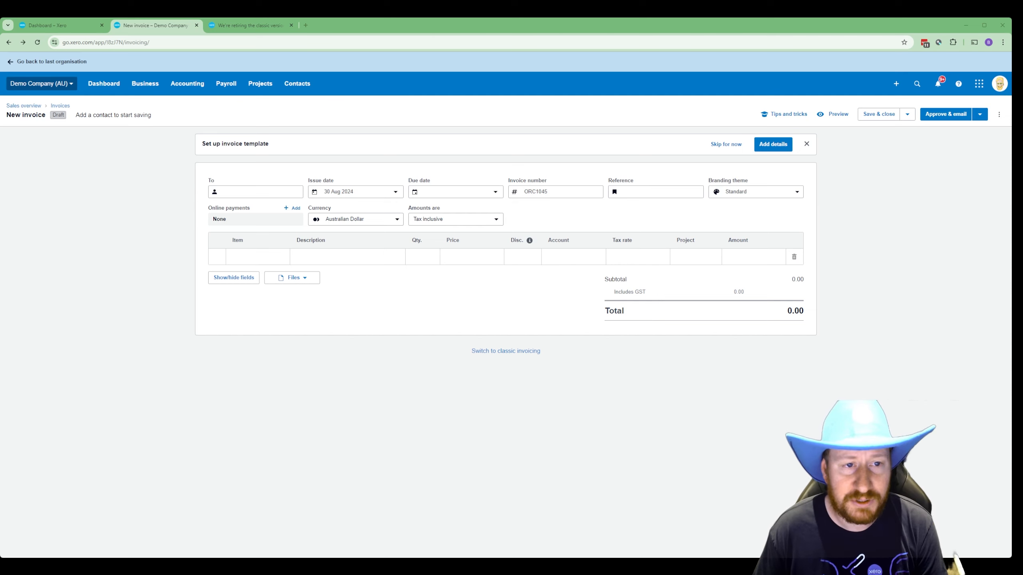
- In Customers, select Bayside Club, Blue Winn Polytechnic and Boom FM
{"action": "left_click", "coordinate": [297, 83]}
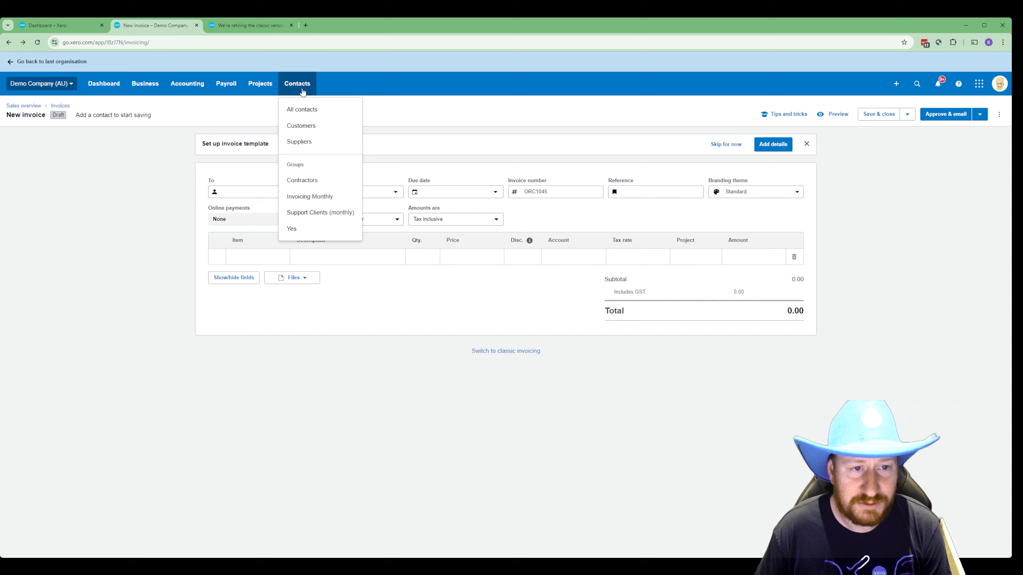
{"action": "left_click", "coordinate": [308, 116]}
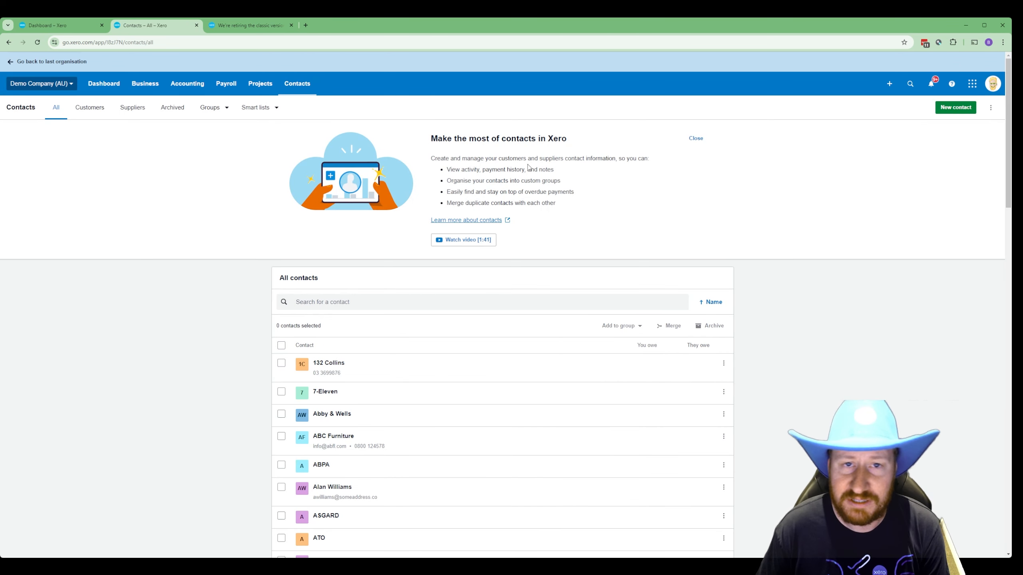
{"action": "left_click", "coordinate": [89, 108]}
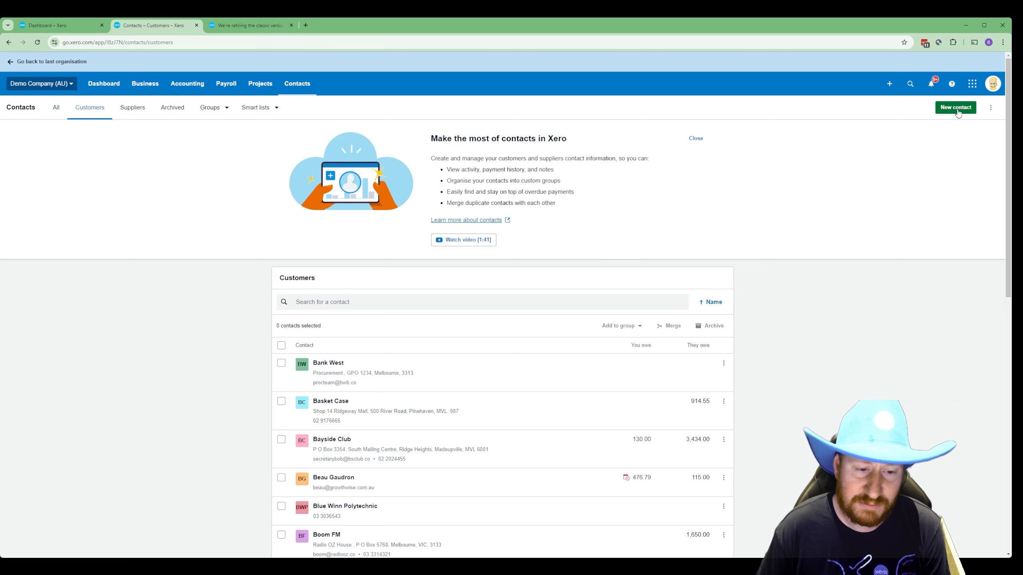
{"action": "scroll", "coordinate": [454, 405], "scroll_direction": "down", "scroll_amount": 2}
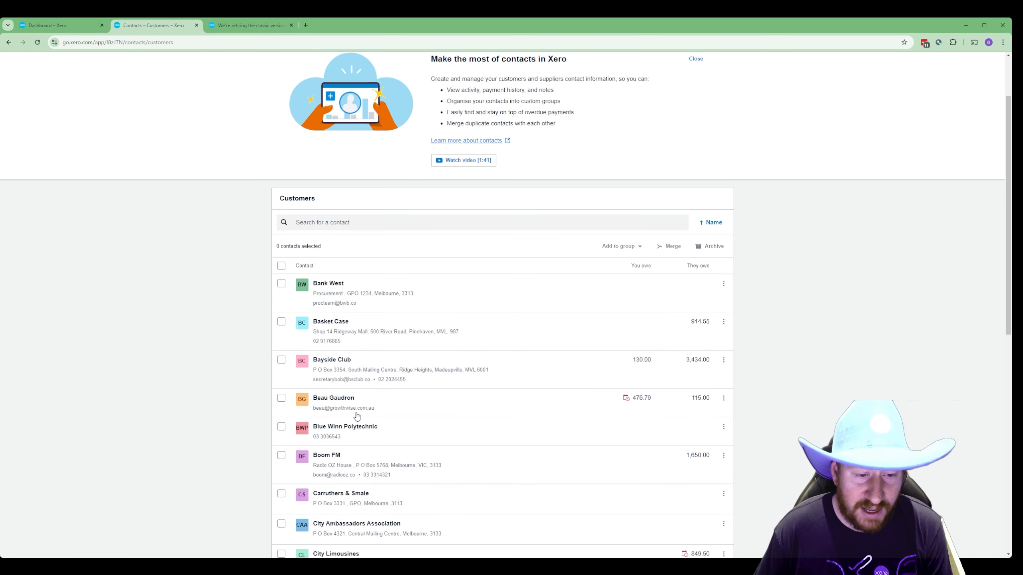
{"action": "left_click", "coordinate": [281, 360]}
{"action": "left_click", "coordinate": [282, 428]}
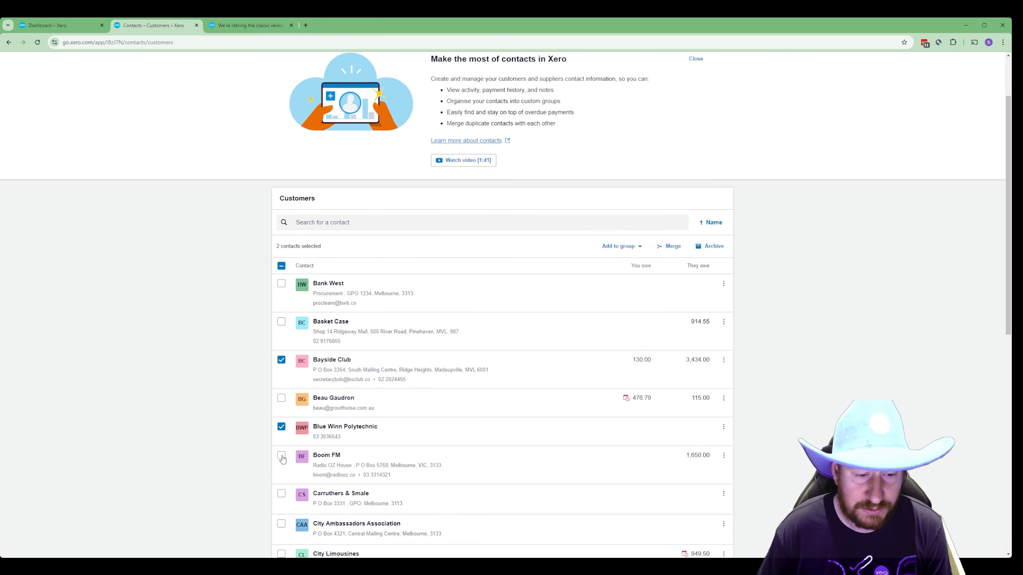
{"action": "left_click", "coordinate": [281, 456]}
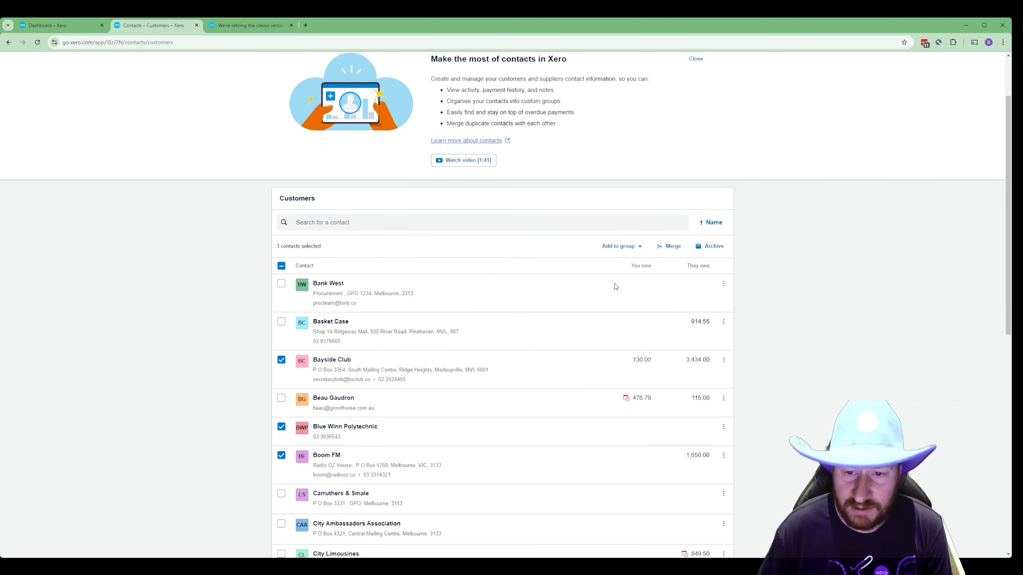
- Create a new group 'Monthly Invoices' and add the three customers to it
{"action": "left_click", "coordinate": [635, 250]}
{"action": "left_click", "coordinate": [636, 364]}
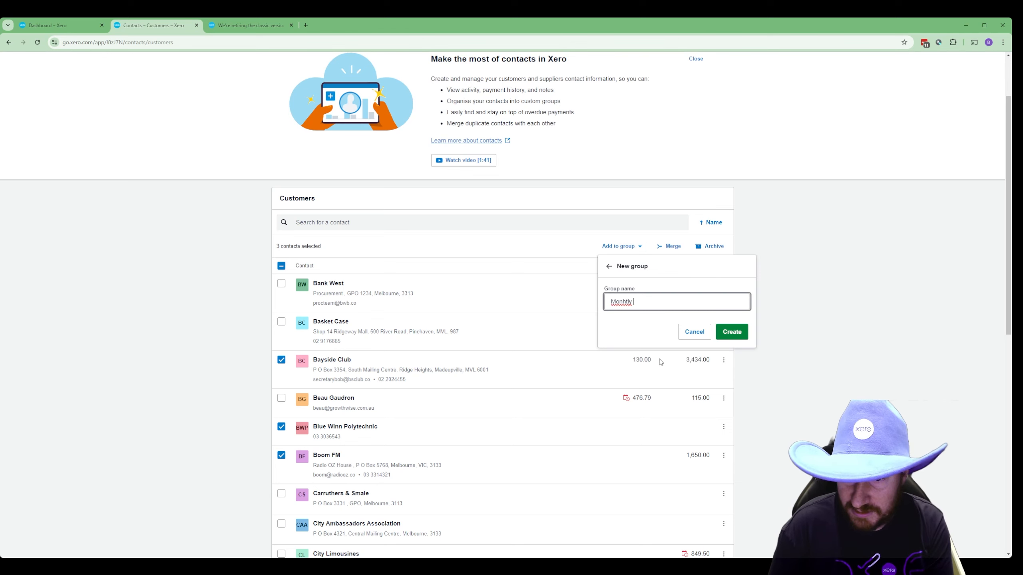
{"action": "type", "text": "Monthly Invoi"}
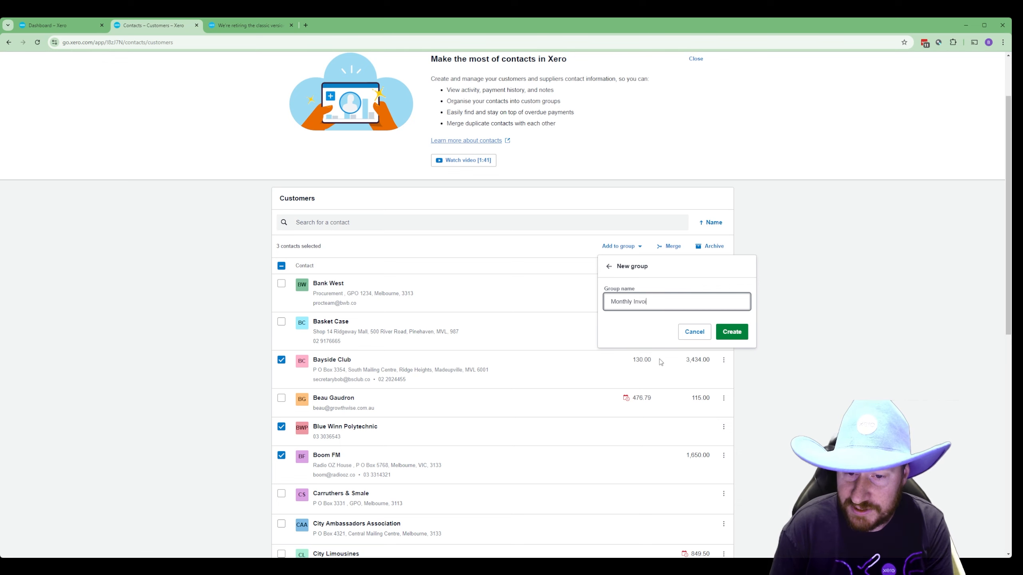
{"action": "type", "text": "ces"}
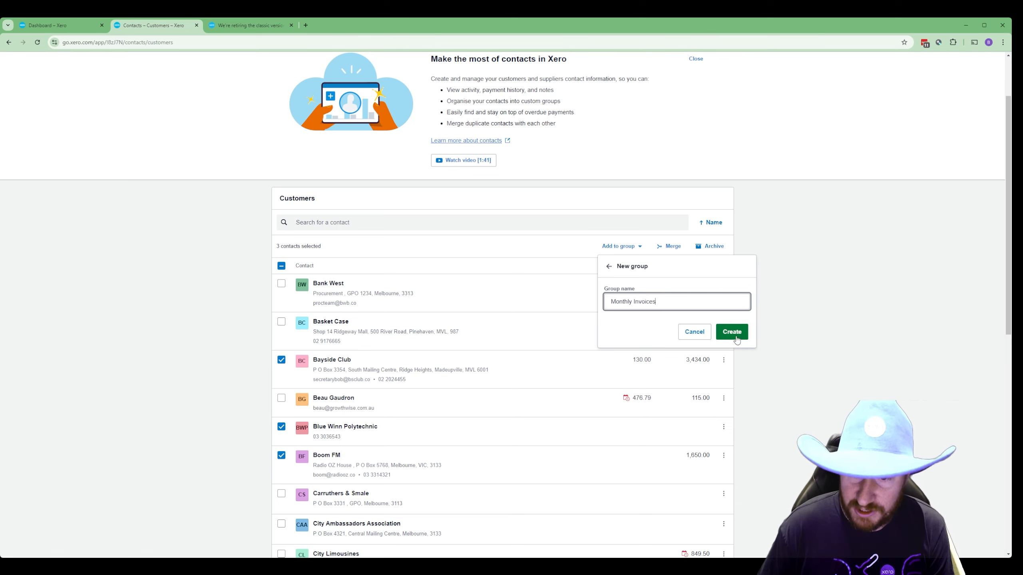
{"action": "left_click", "coordinate": [733, 333]}
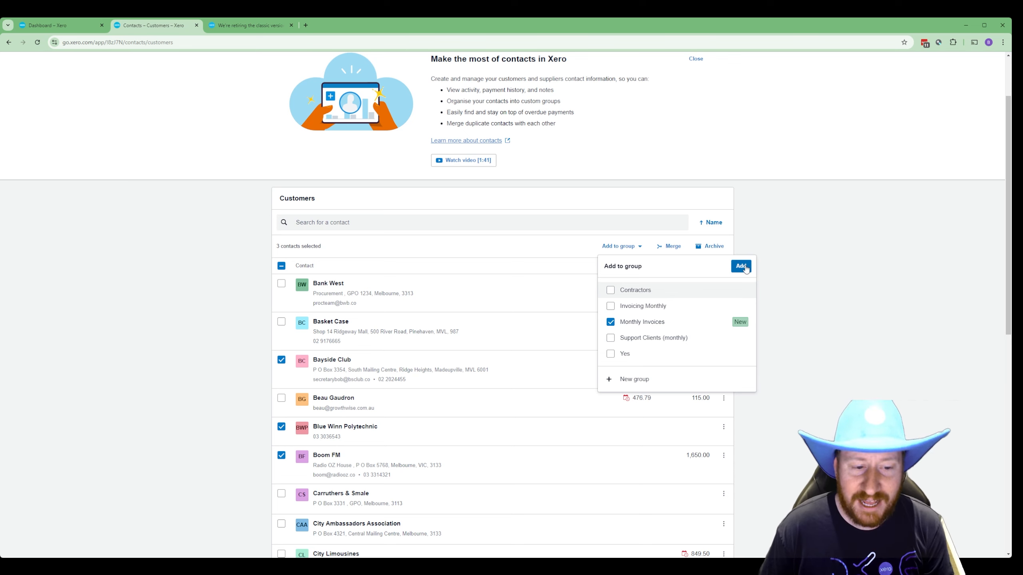
{"action": "left_click", "coordinate": [742, 267]}
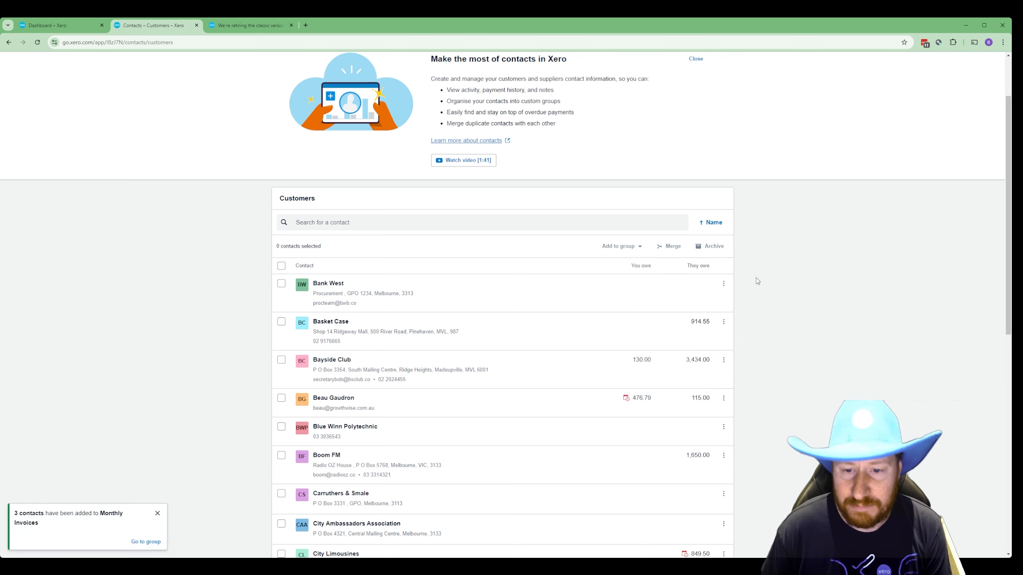
- Filter the contacts list to the Monthly Invoices group
{"action": "scroll", "coordinate": [313, 200], "scroll_direction": "up", "scroll_amount": 2}
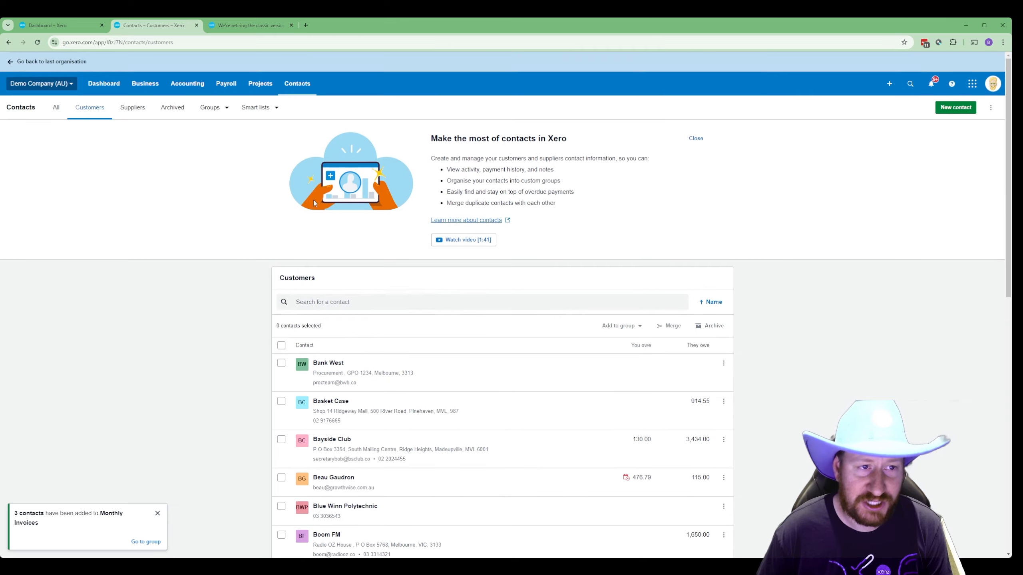
{"action": "left_click", "coordinate": [221, 107]}
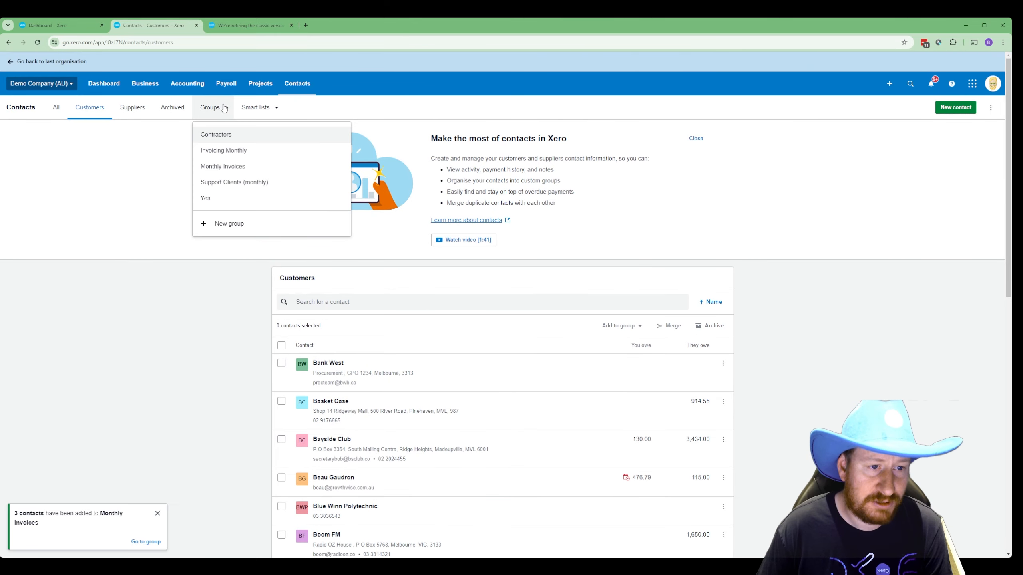
{"action": "left_click", "coordinate": [254, 171]}
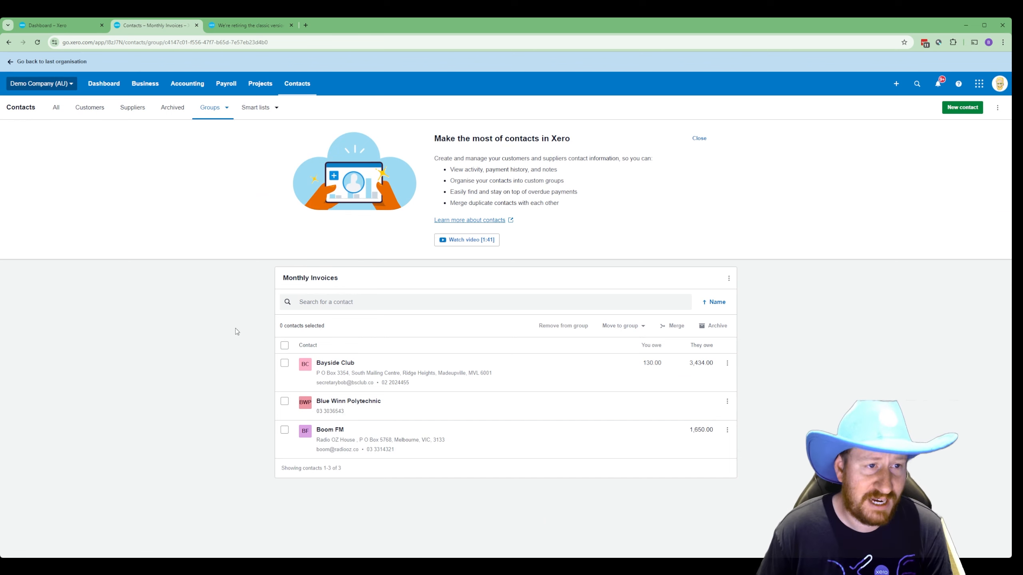
- Return to the Invoices list and show the new-invoice options
{"action": "left_click", "coordinate": [146, 84]}
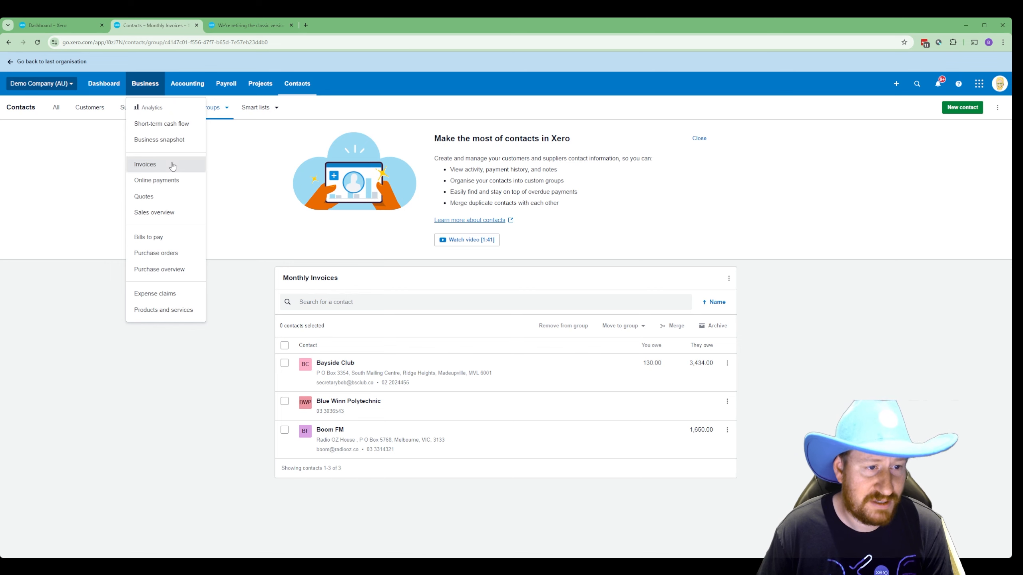
{"action": "left_click", "coordinate": [173, 166]}
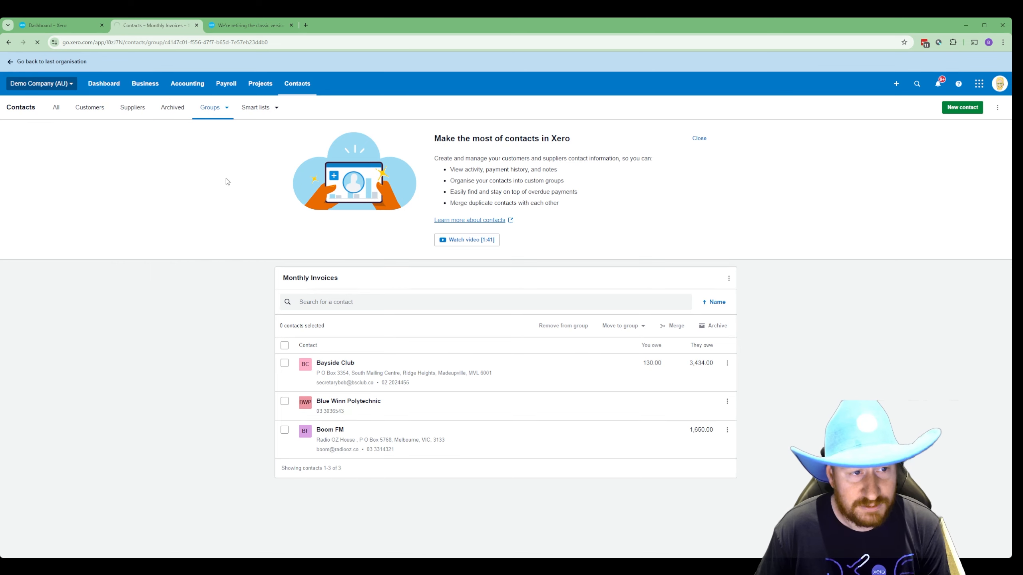
{"action": "left_click", "coordinate": [361, 130]}
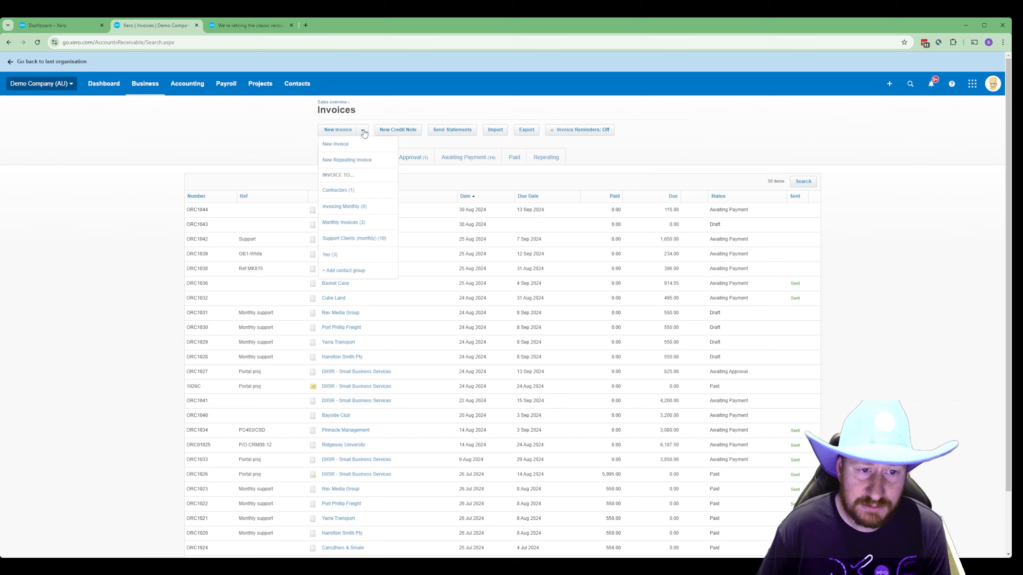
- Start Monthly Invoices group invoices due in 14 days, reference 'MNothly Invoicin'
{"action": "left_click", "coordinate": [349, 224]}
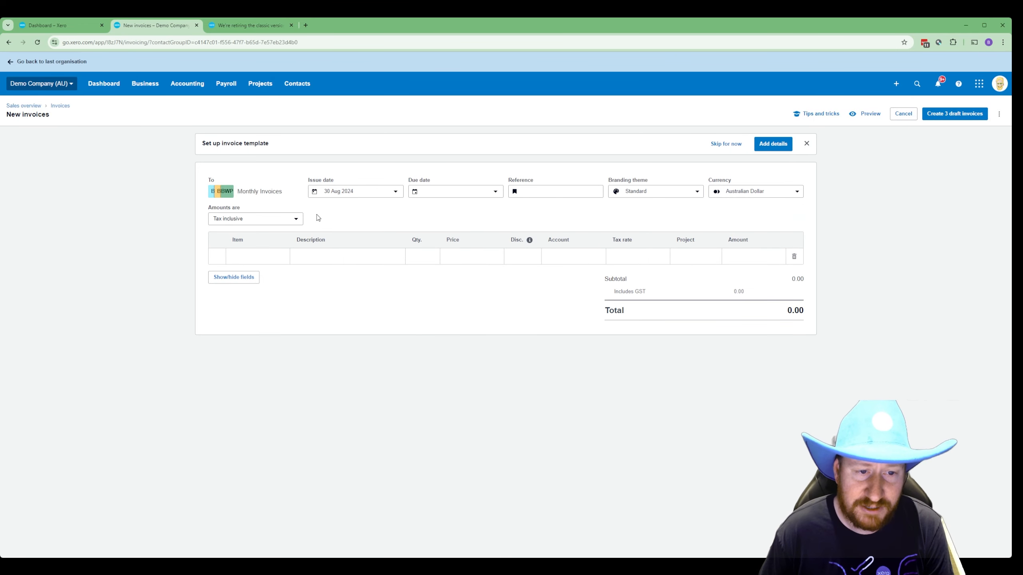
{"action": "left_click", "coordinate": [493, 192]}
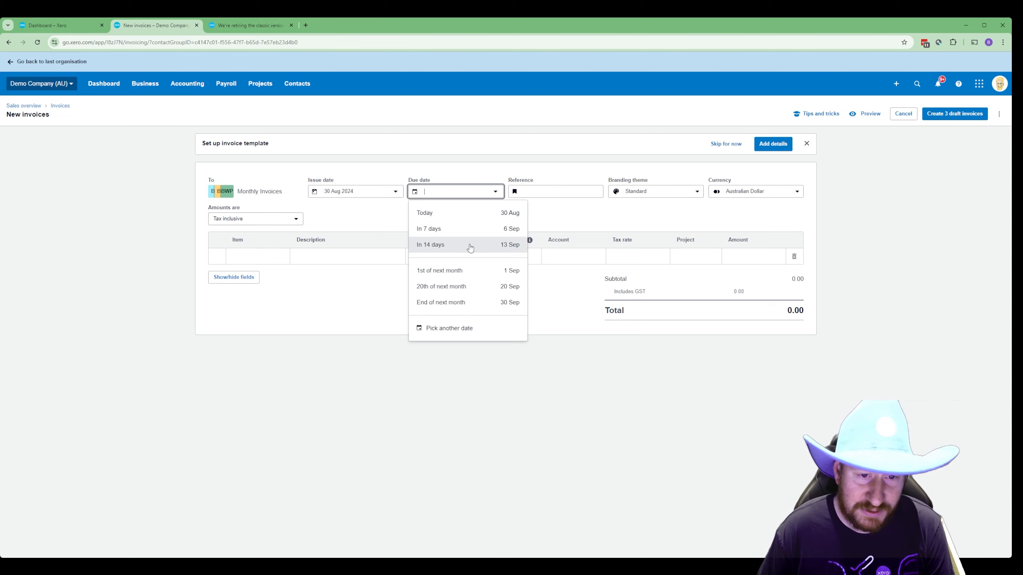
{"action": "left_click", "coordinate": [470, 245]}
{"action": "left_click", "coordinate": [556, 194]}
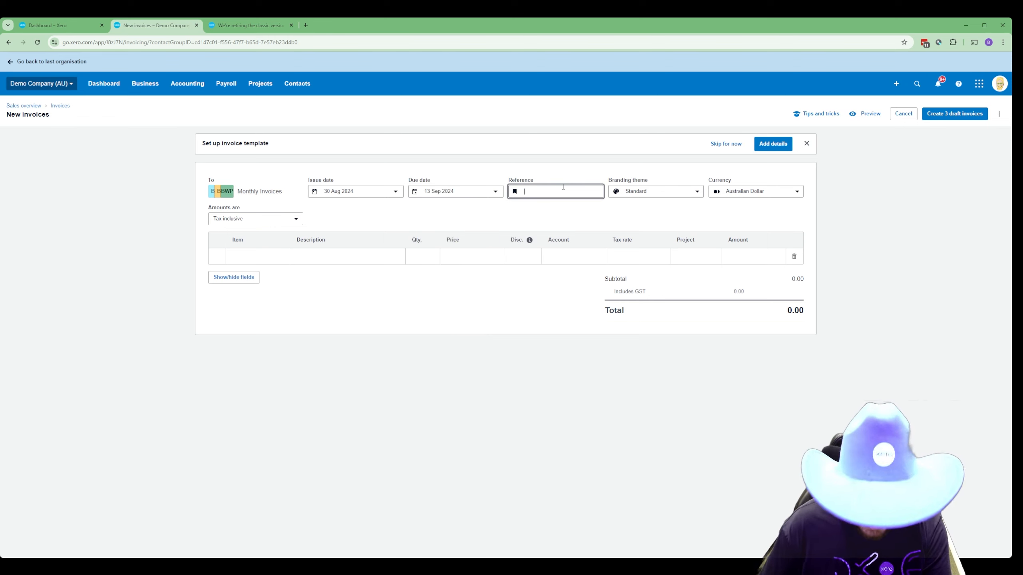
{"action": "type", "text": "MNo"}
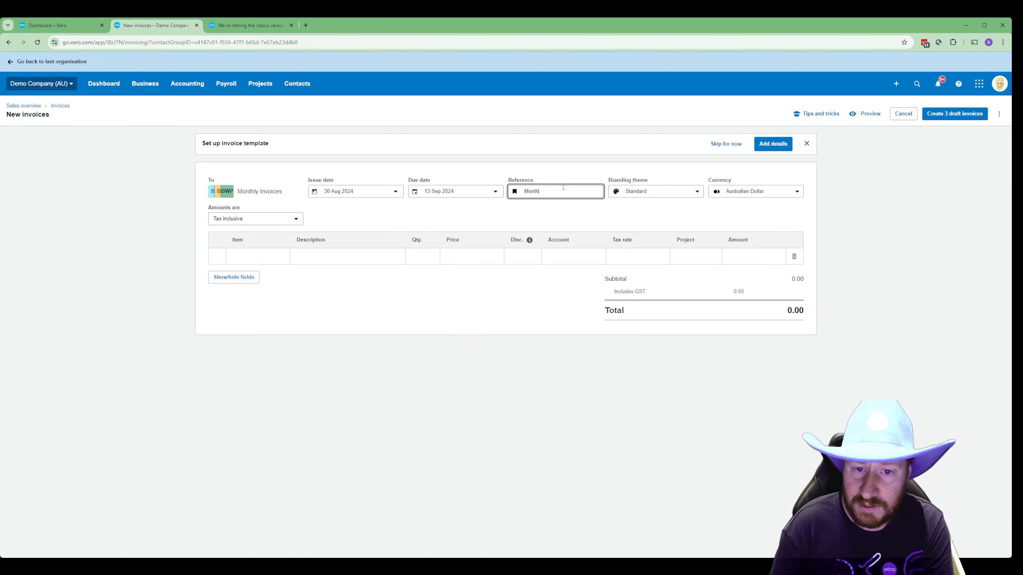
{"action": "type", "text": "thly Invoicing"}
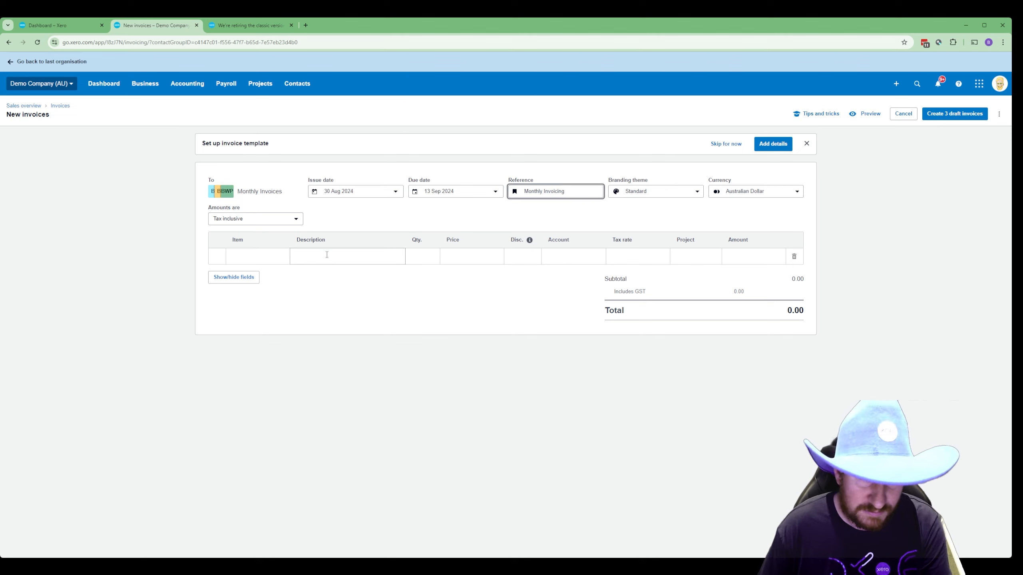
- Add a Web hosting line of 1 at 100.00 and create the three drafts
{"action": "left_click", "coordinate": [327, 254]}
{"action": "type", "text": "Web "}
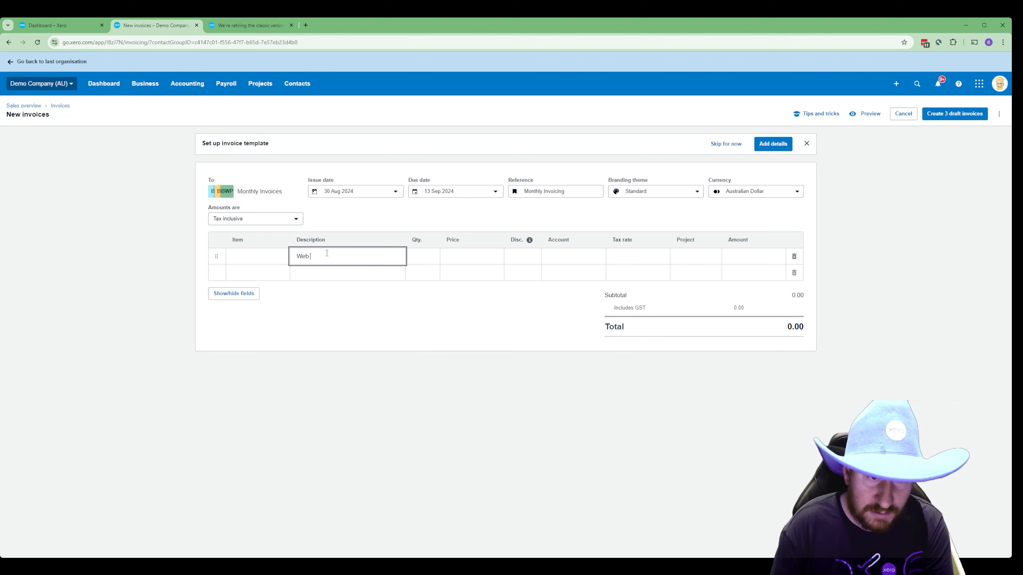
{"action": "type", "text": "hosting"}
{"action": "key", "text": "Tab"}
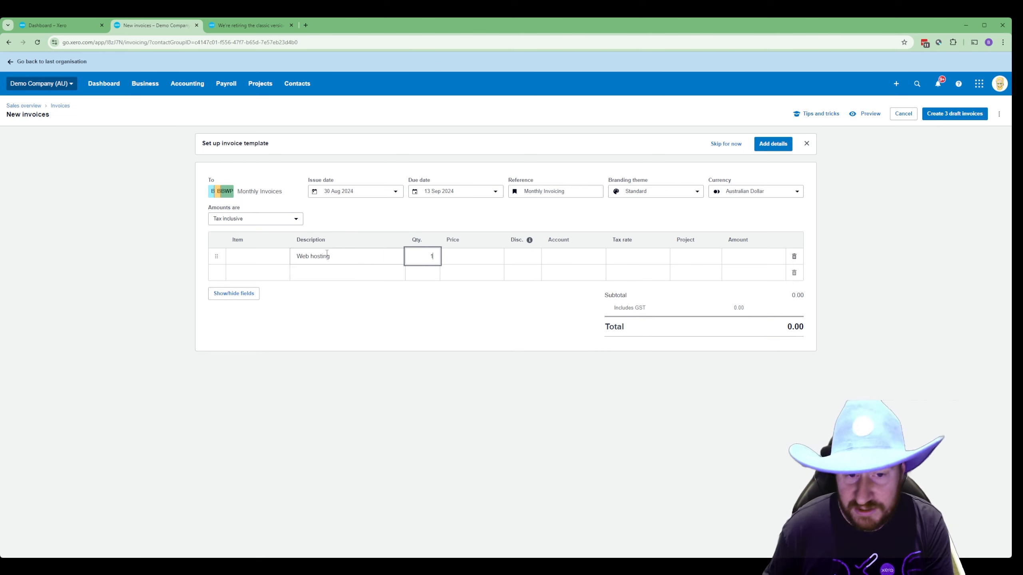
{"action": "key", "text": "Tab"}
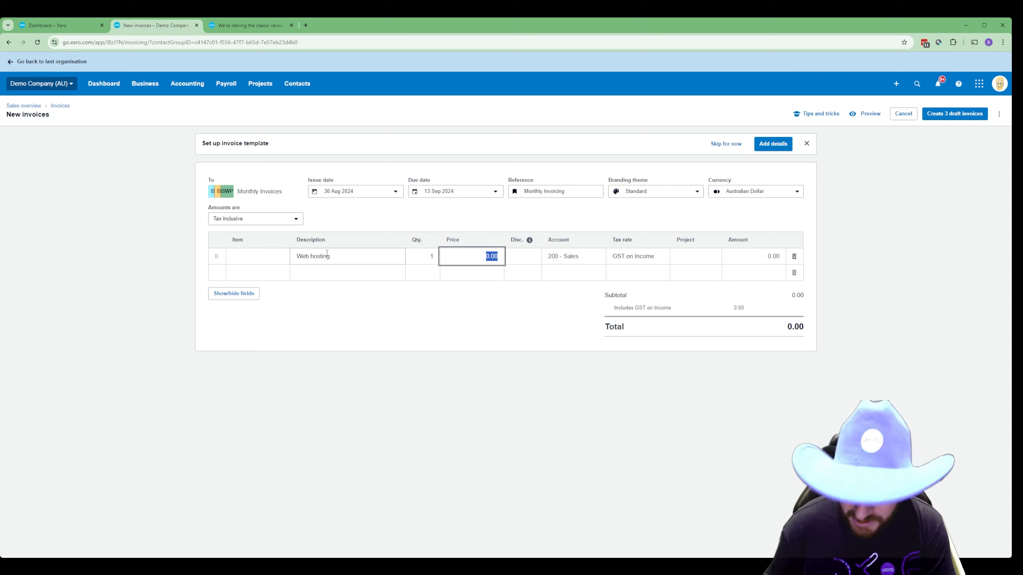
{"action": "type", "text": "1"}
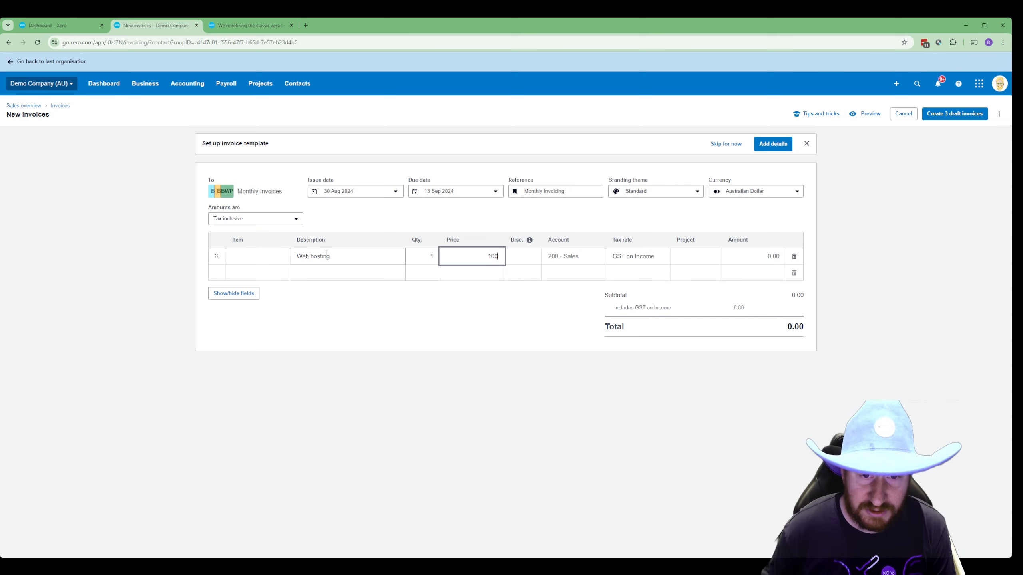
{"action": "left_click", "coordinate": [380, 340]}
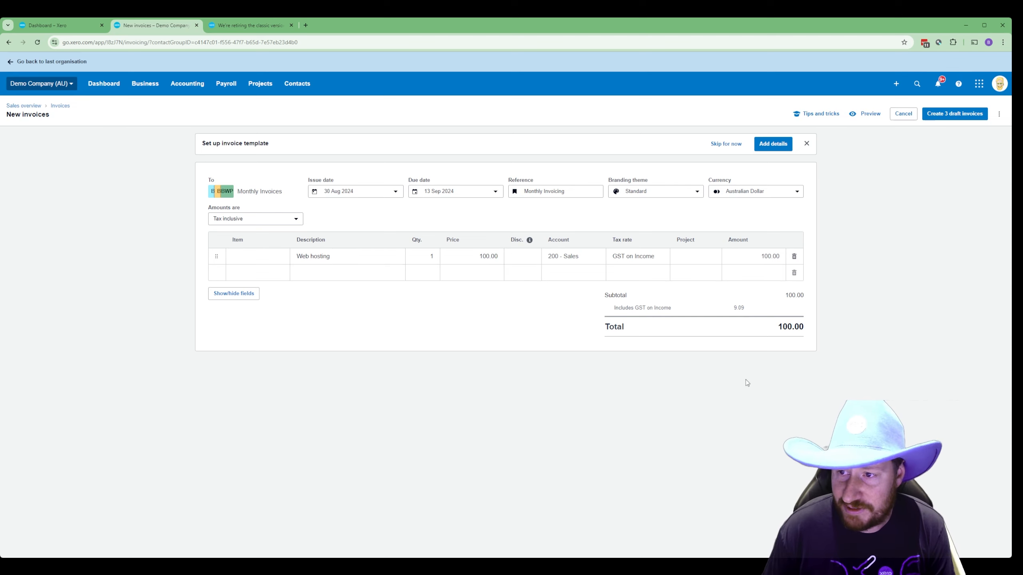
{"action": "left_click", "coordinate": [954, 116]}
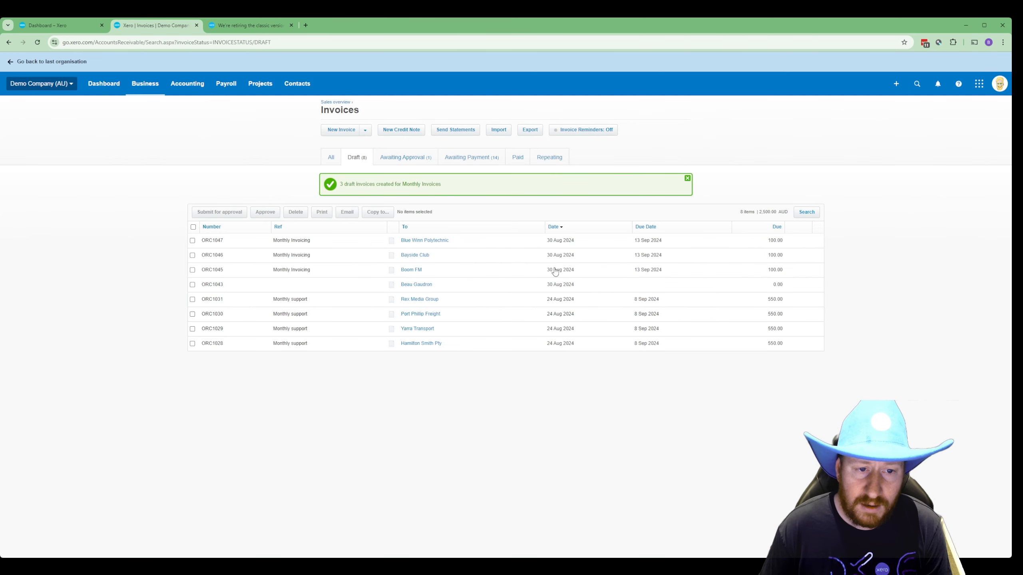
- Tick draft invoices ORC1047, ORC1046 and ORC1045, then start a new invoice
{"action": "left_click", "coordinate": [193, 240]}
{"action": "left_click", "coordinate": [192, 255]}
{"action": "left_click", "coordinate": [192, 270]}
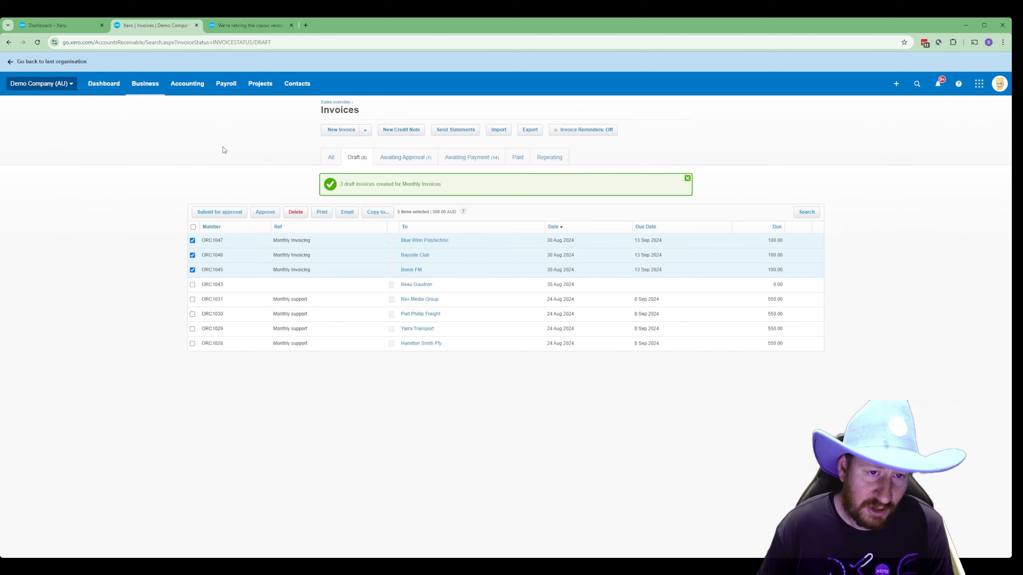
{"action": "left_click", "coordinate": [365, 131]}
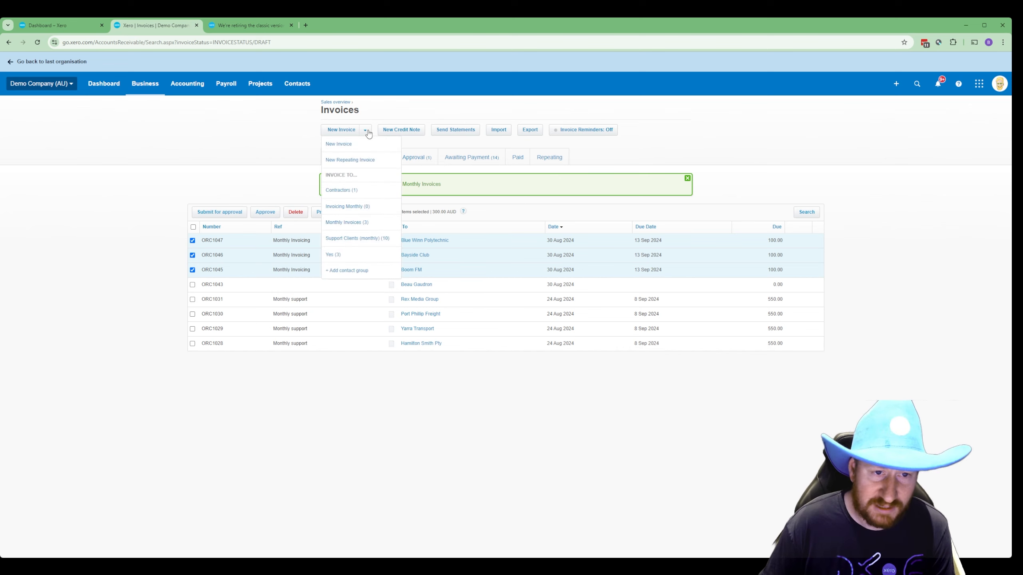
{"action": "left_click", "coordinate": [375, 165]}
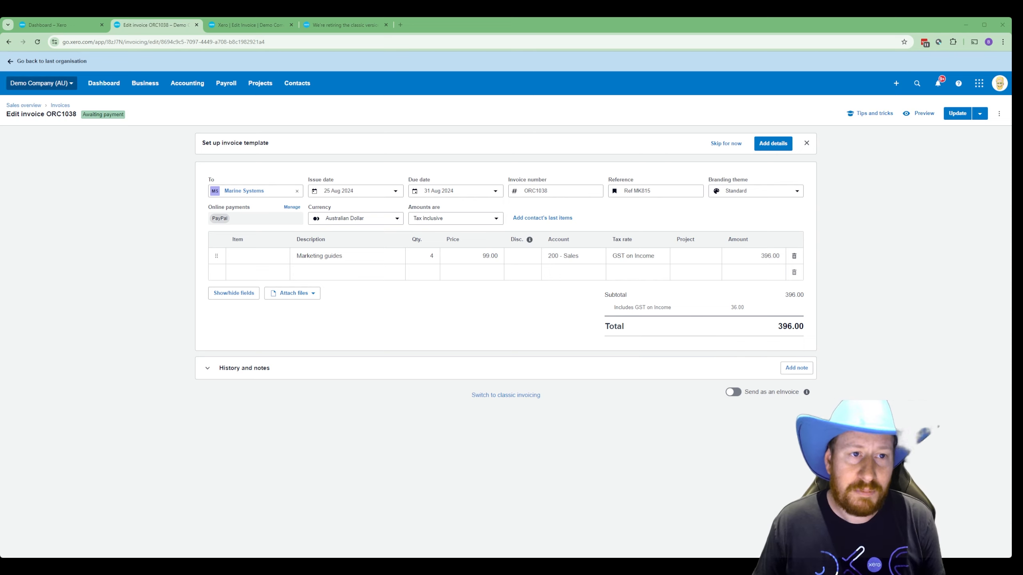
- View the classic new invoice page, then return to editing invoice ORC1038
{"action": "left_click", "coordinate": [232, 27]}
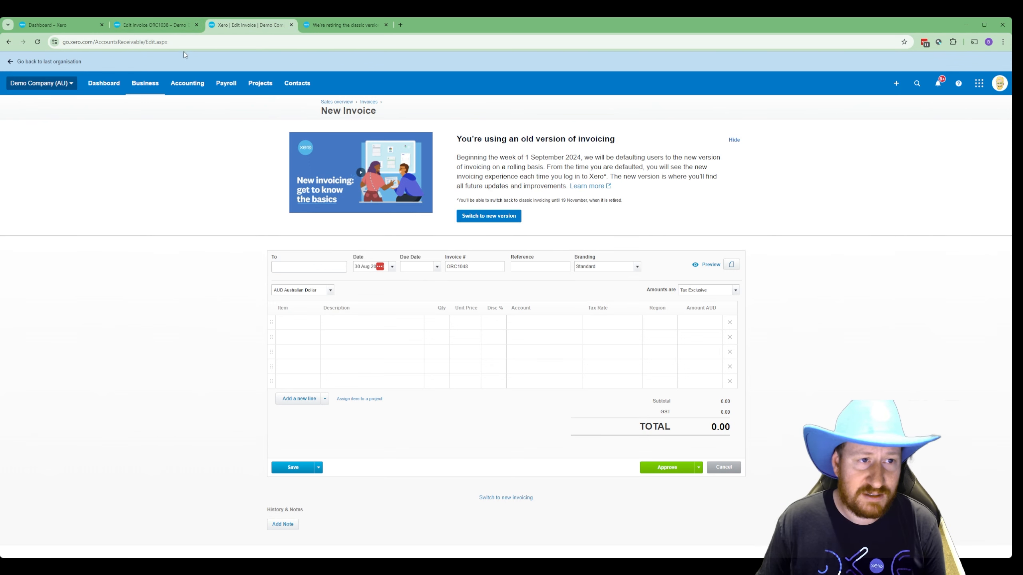
{"action": "left_click", "coordinate": [160, 25]}
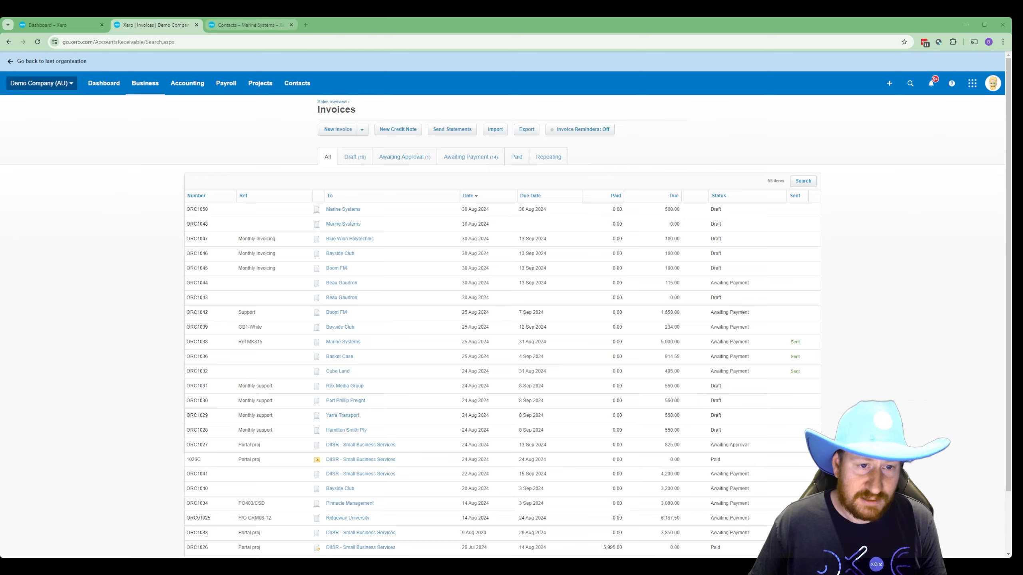
- Search customers for 'marine' and open Marine Systems' contact in edit mode
{"action": "left_click", "coordinate": [247, 25]}
{"action": "left_click", "coordinate": [298, 83]}
{"action": "left_click", "coordinate": [300, 108]}
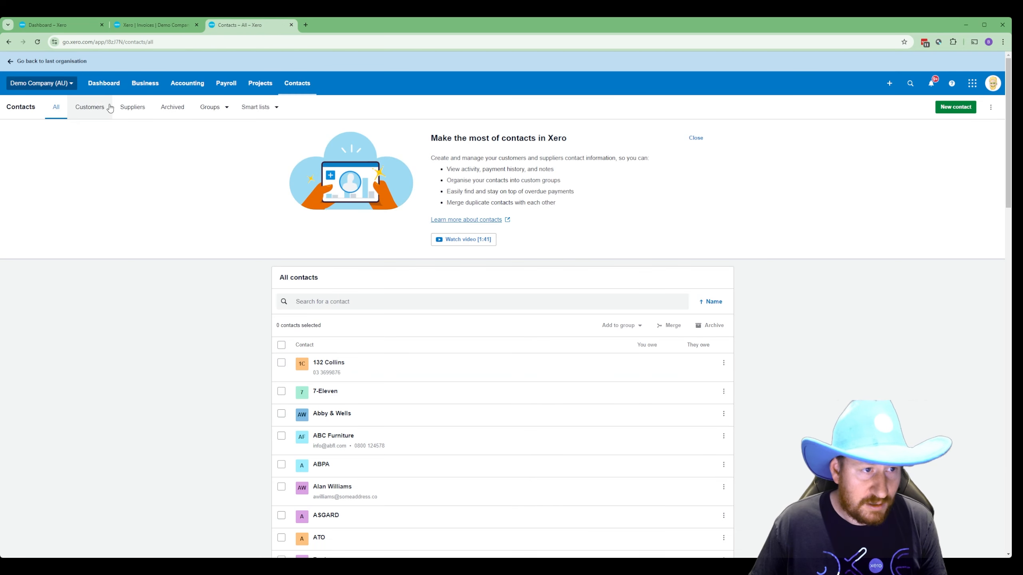
{"action": "left_click", "coordinate": [90, 107]}
{"action": "left_click", "coordinate": [379, 300]}
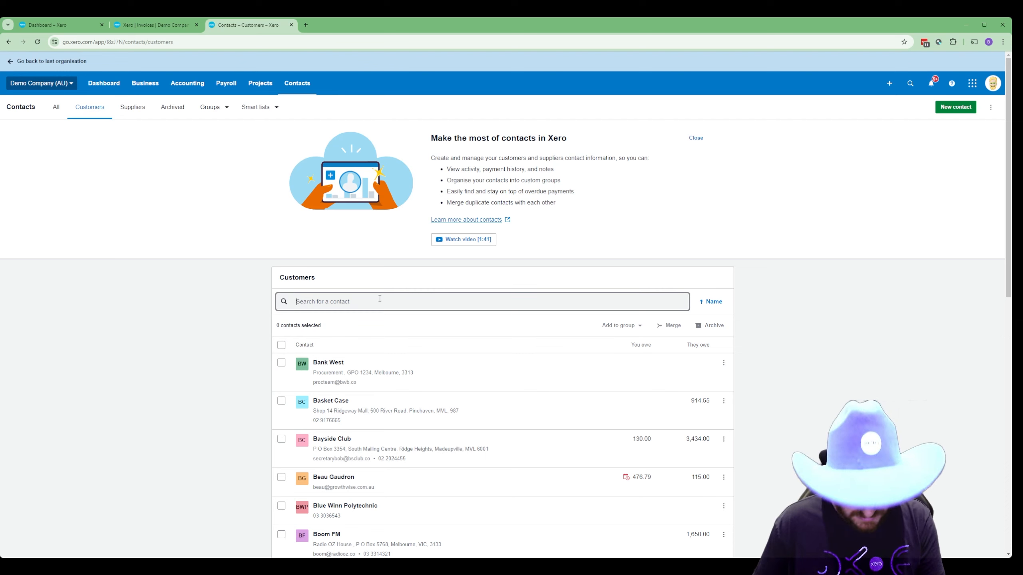
{"action": "type", "text": "marine"}
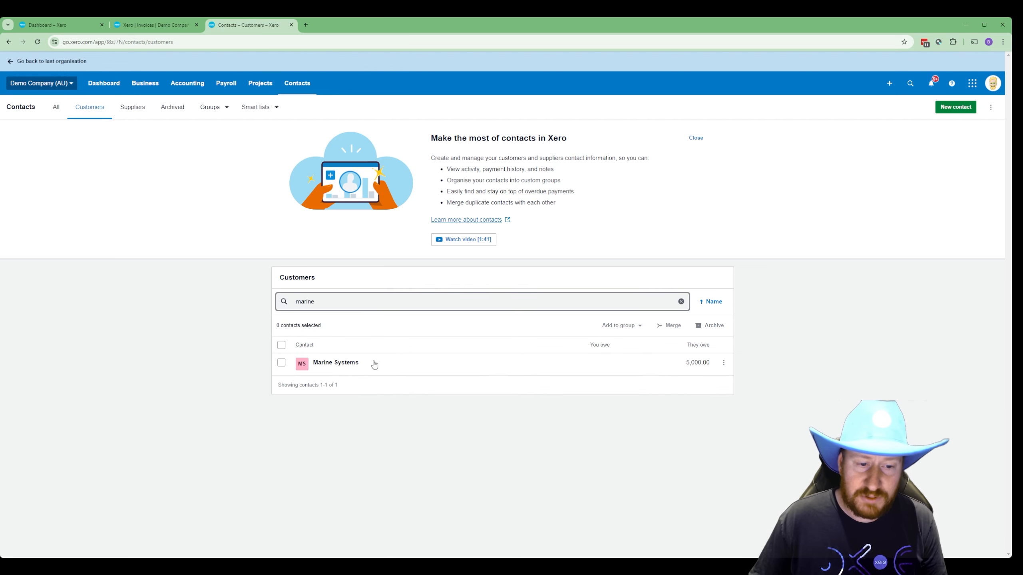
{"action": "left_click", "coordinate": [346, 364]}
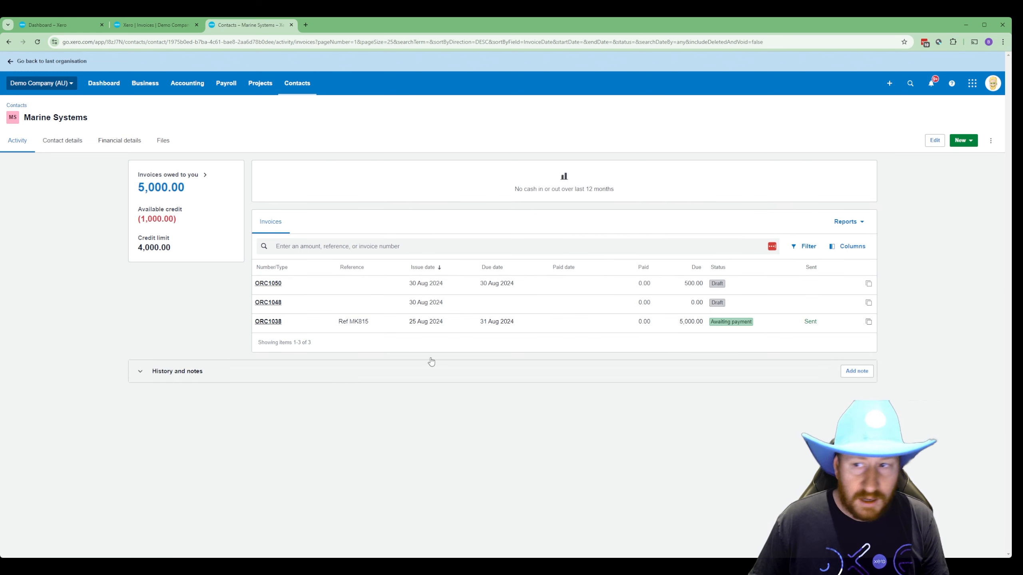
{"action": "left_click", "coordinate": [935, 141]}
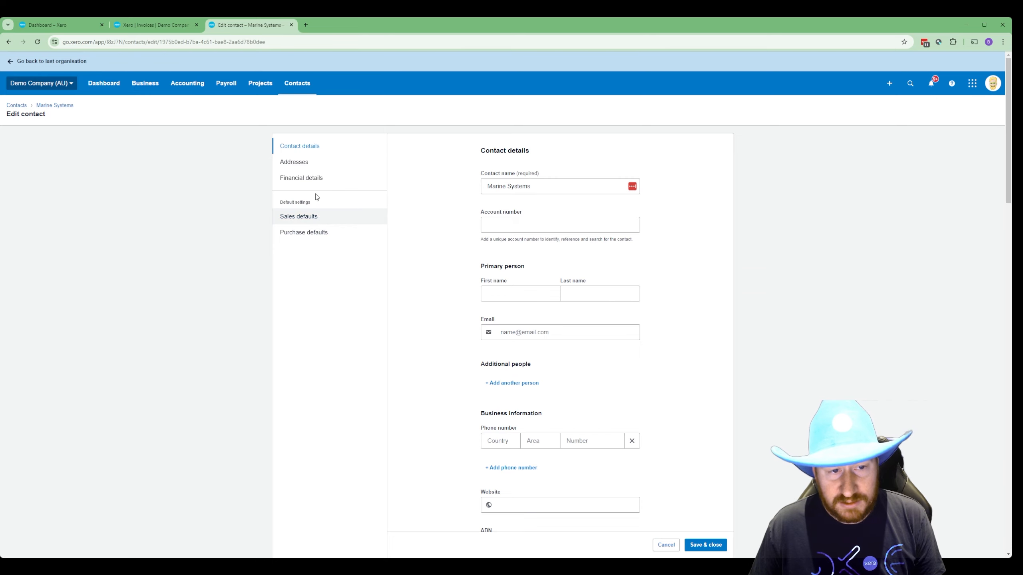
- In Sales defaults, stop blocking invoices at the limit and raise the credit limit to 10,000
{"action": "left_click", "coordinate": [320, 217]}
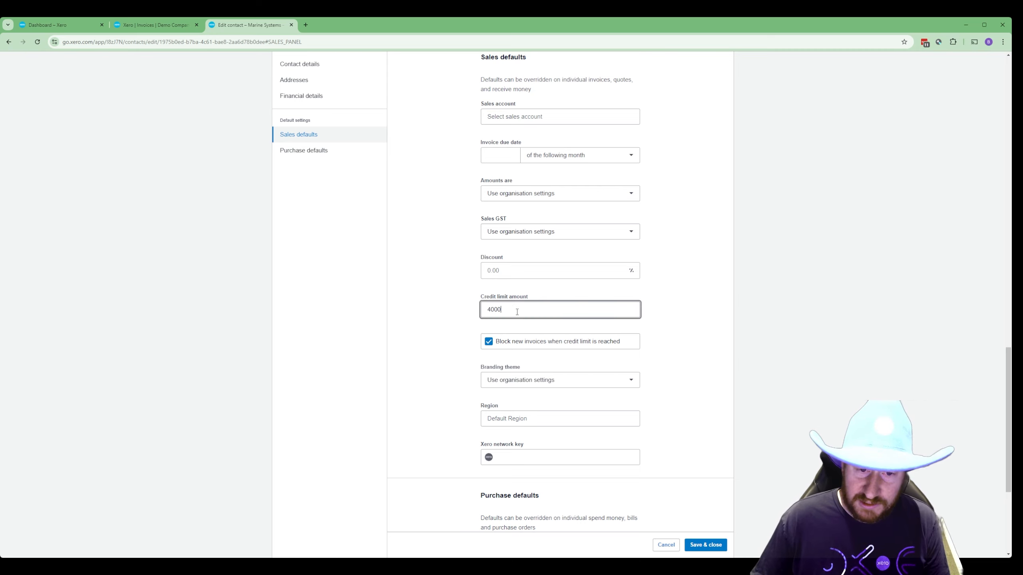
{"action": "left_click", "coordinate": [487, 342]}
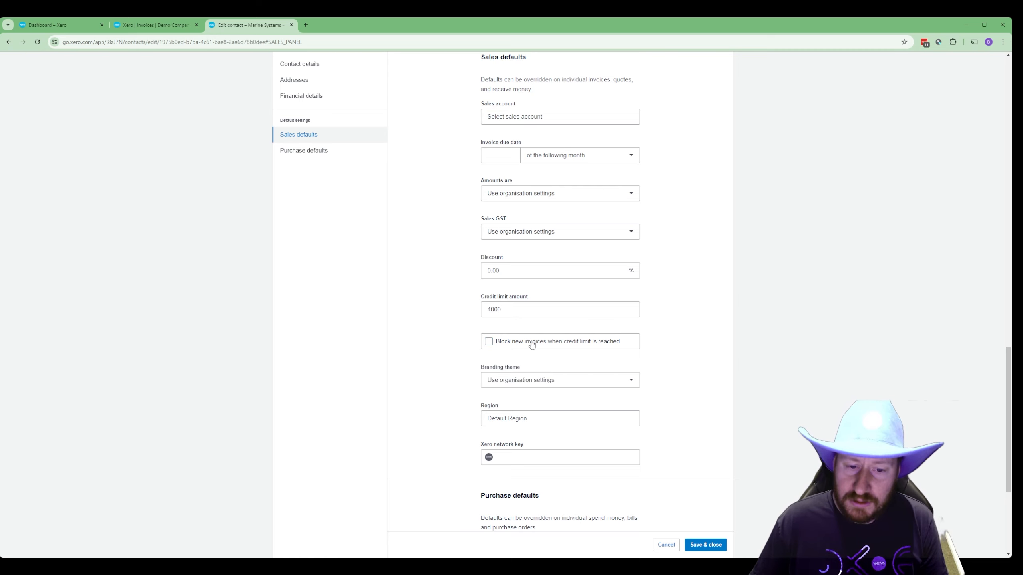
{"action": "left_click", "coordinate": [510, 309]}
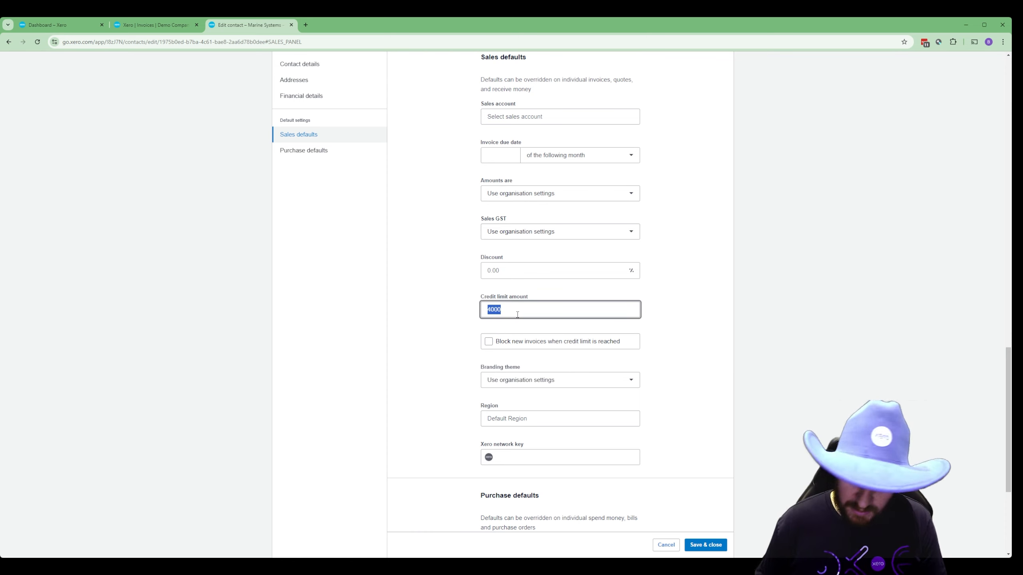
{"action": "type", "text": "10"}
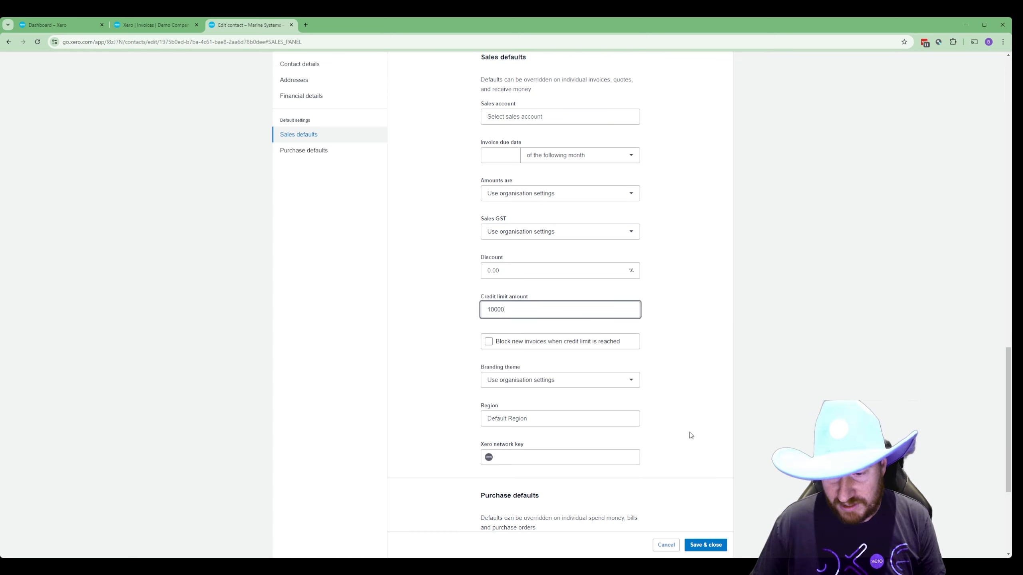
{"action": "left_click", "coordinate": [708, 545]}
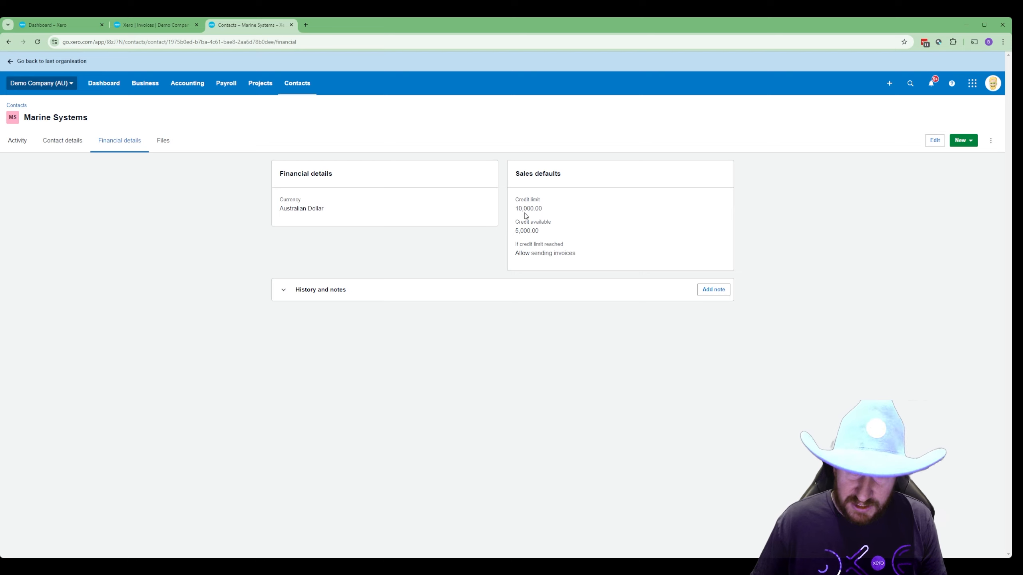
- Check the new credit limit and available credit, then start a new invoice
{"action": "left_click_drag", "start_coordinate": [515, 197], "coordinate": [550, 235]}
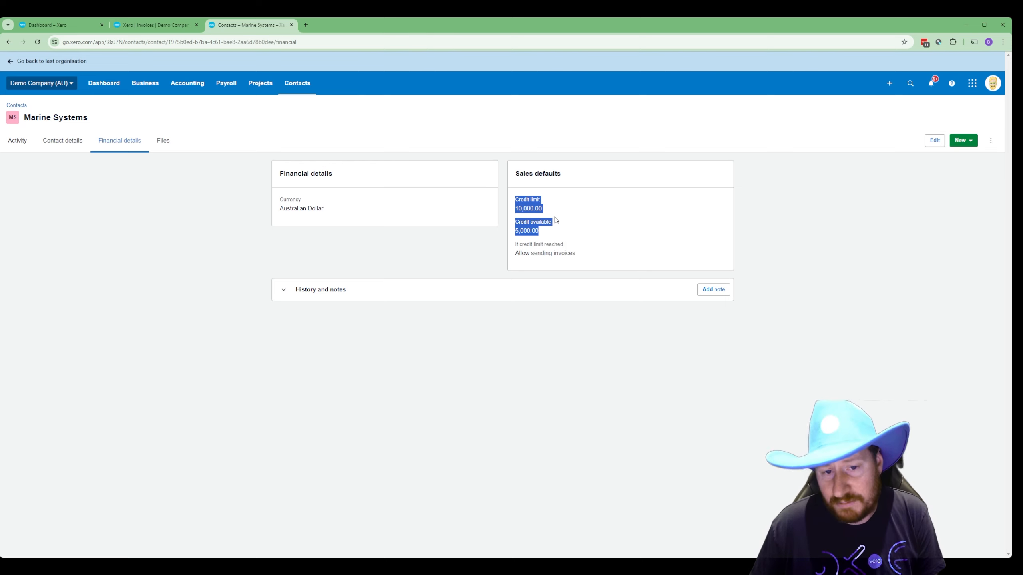
{"action": "left_click", "coordinate": [572, 241]}
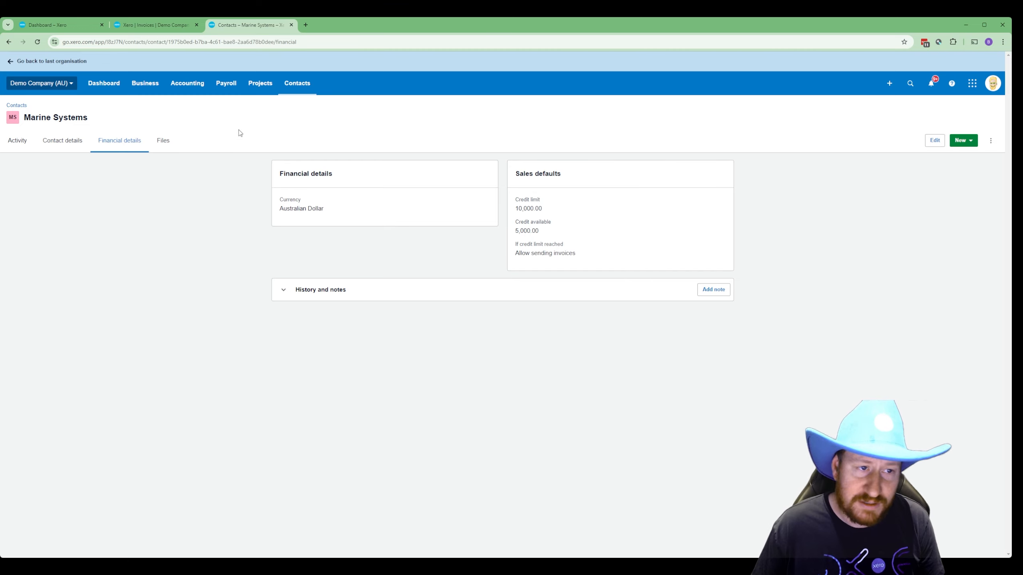
{"action": "left_click", "coordinate": [153, 84]}
{"action": "left_click", "coordinate": [169, 164]}
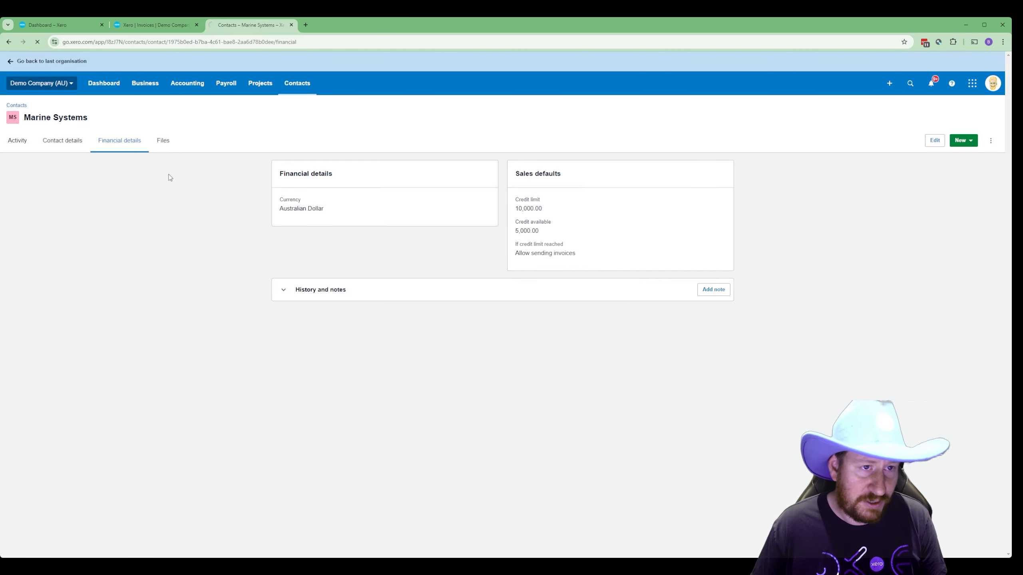
{"action": "left_click", "coordinate": [337, 130]}
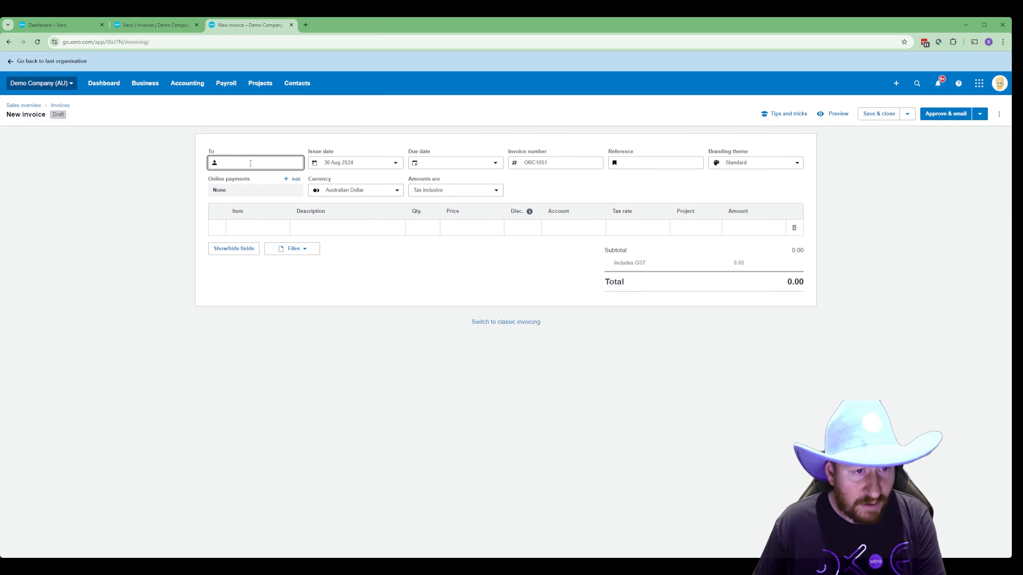
- Address the new invoice to Marine Systems, due in 7 days
{"action": "type", "text": "Marine"}
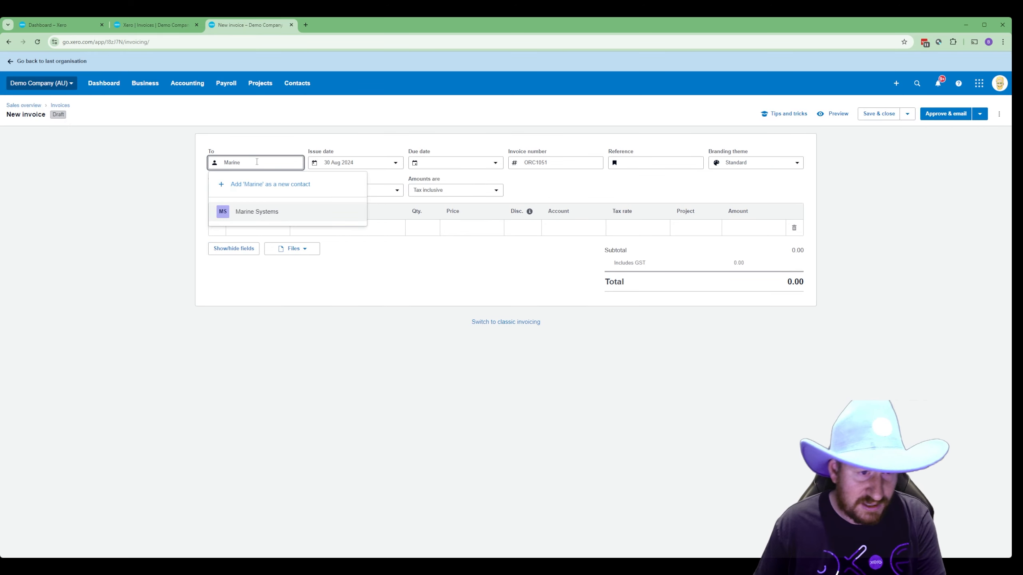
{"action": "left_click", "coordinate": [272, 220]}
{"action": "left_click", "coordinate": [453, 162]}
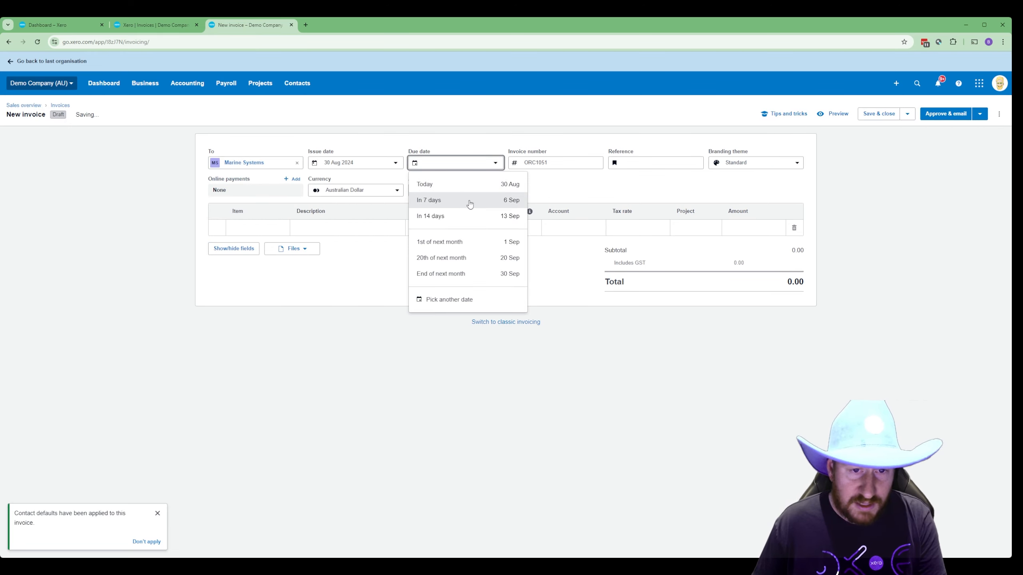
{"action": "left_click", "coordinate": [458, 200]}
- Add a line of quantity 1 at 6000 and review the credit-limit warning
{"action": "left_click", "coordinate": [415, 228]}
{"action": "type", "text": "1"}
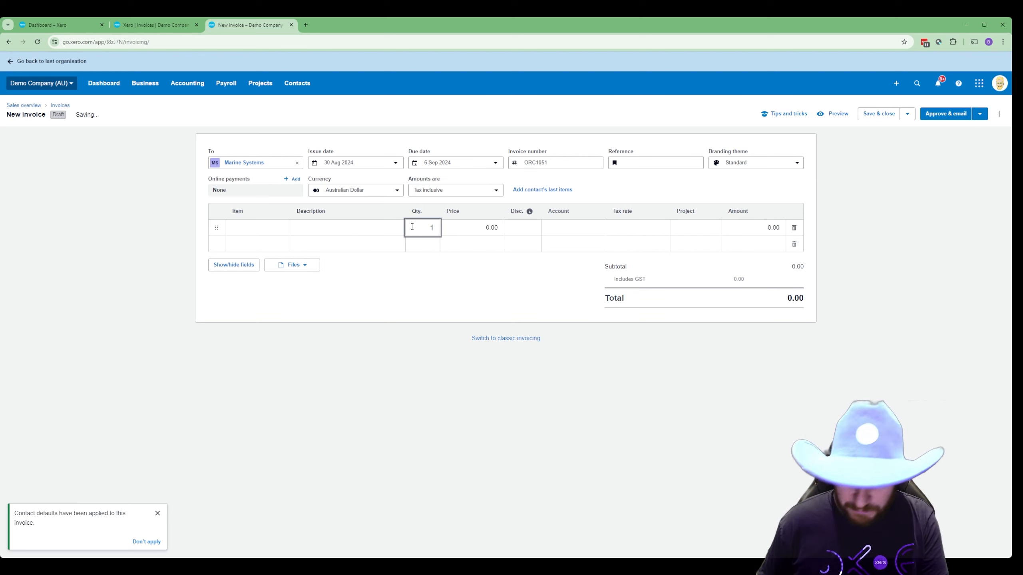
{"action": "key", "text": "Tab"}
{"action": "type", "text": "600"}
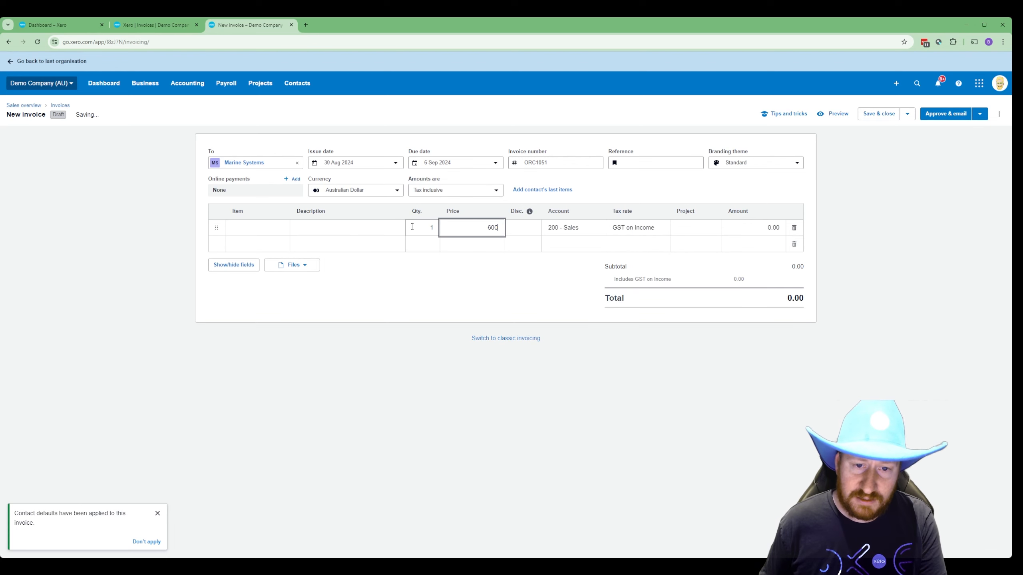
{"action": "type", "text": "0"}
{"action": "key", "text": "Tab"}
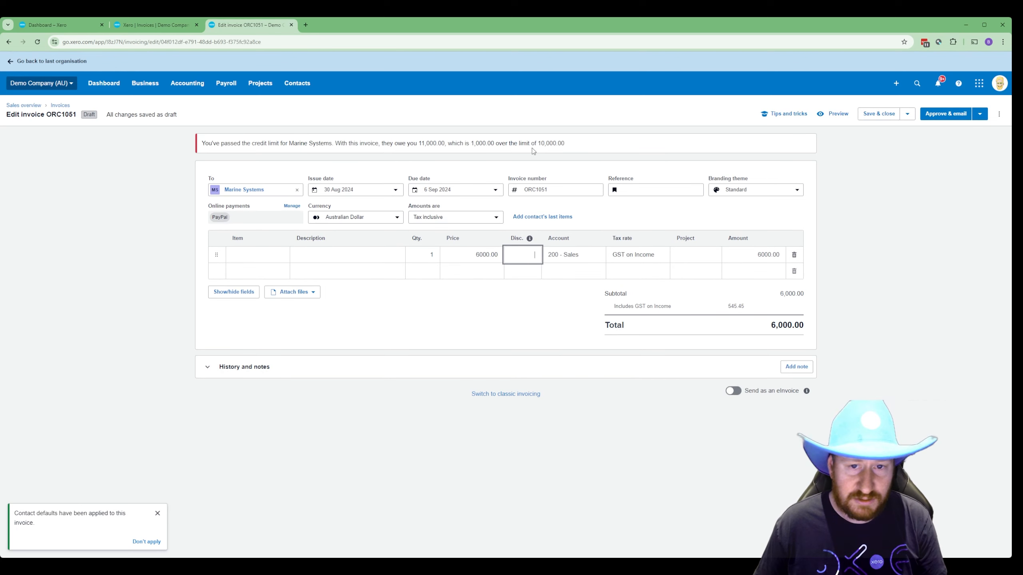
{"action": "left_click_drag", "start_coordinate": [565, 143], "coordinate": [201, 147]}
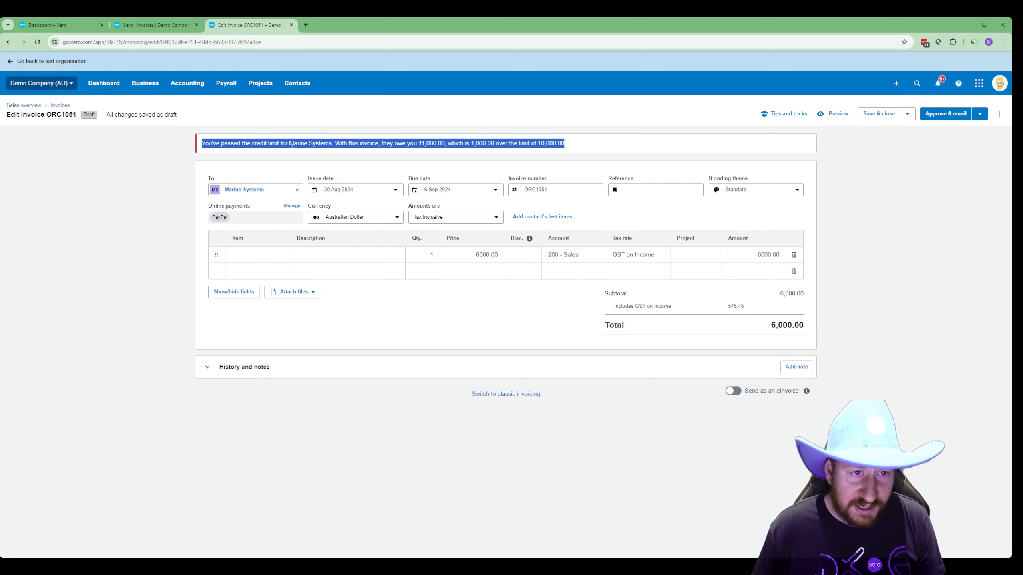
- Search all contacts for 'marine' and open the Marine Systems record
{"action": "left_click", "coordinate": [297, 83]}
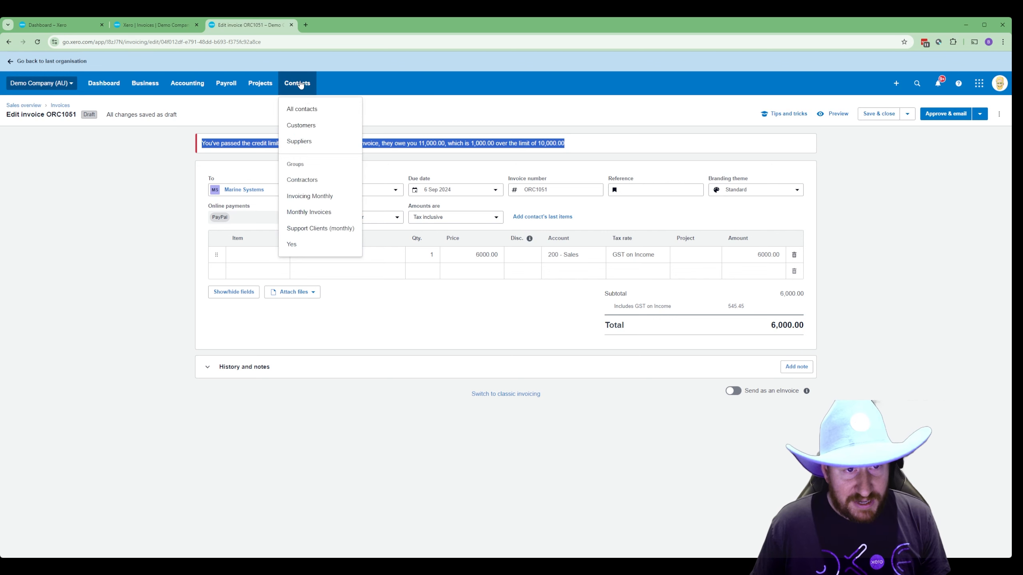
{"action": "left_click", "coordinate": [307, 108]}
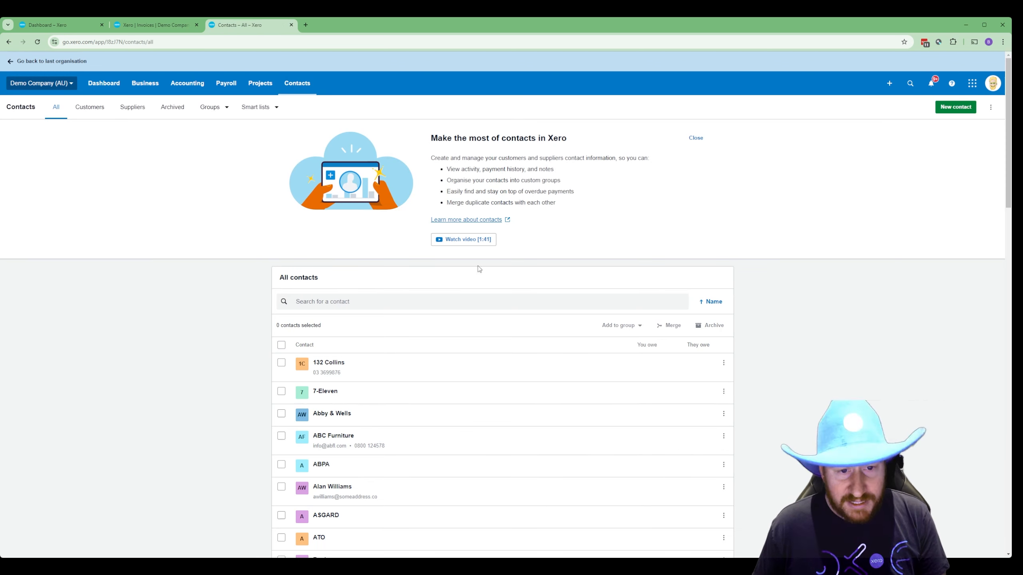
{"action": "left_click", "coordinate": [409, 305]}
{"action": "type", "text": "marine"}
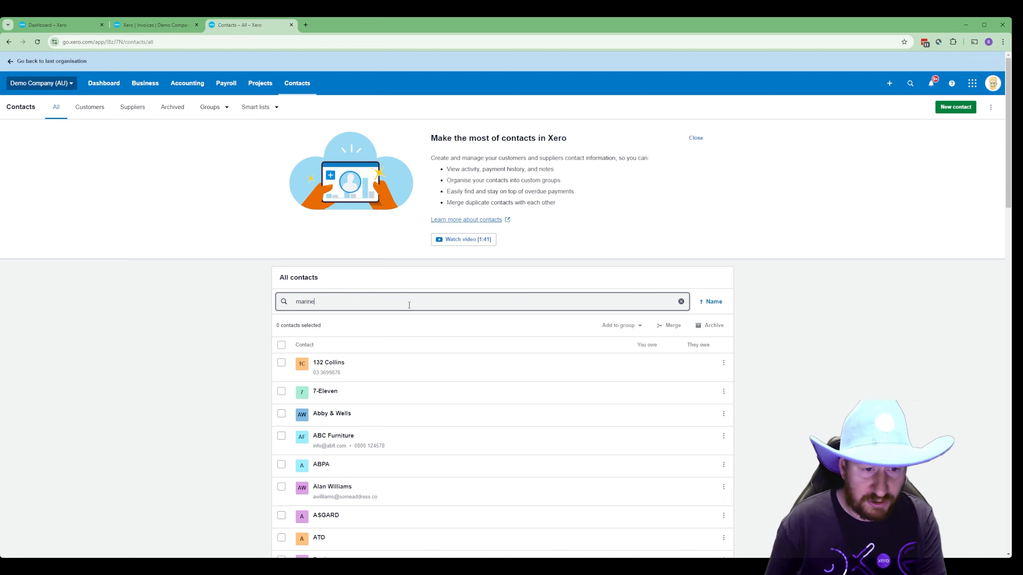
{"action": "left_click", "coordinate": [345, 363]}
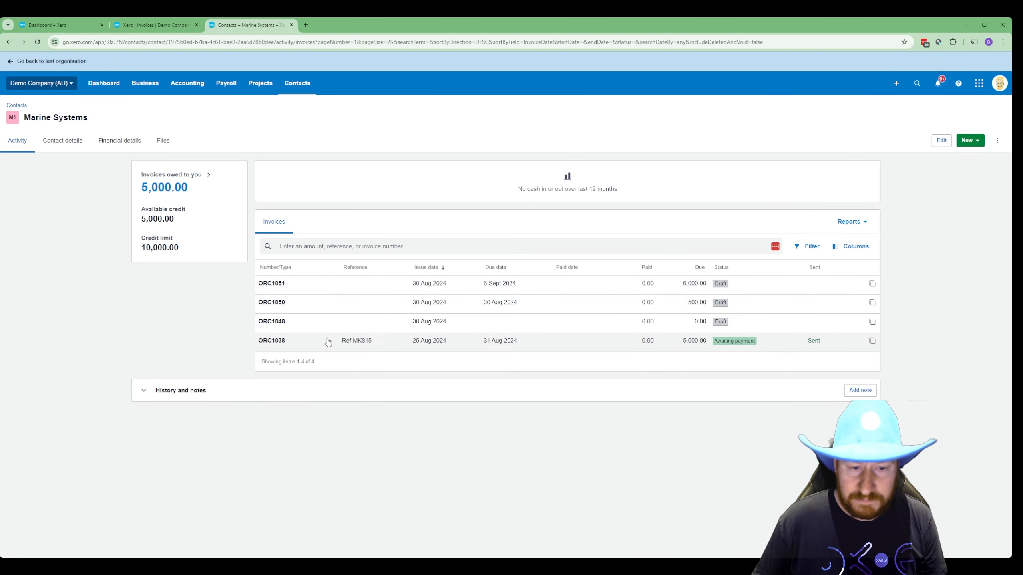
- Turn on blocking of new invoices at Marine Systems' credit limit, then start a new invoice
{"action": "left_click", "coordinate": [940, 141]}
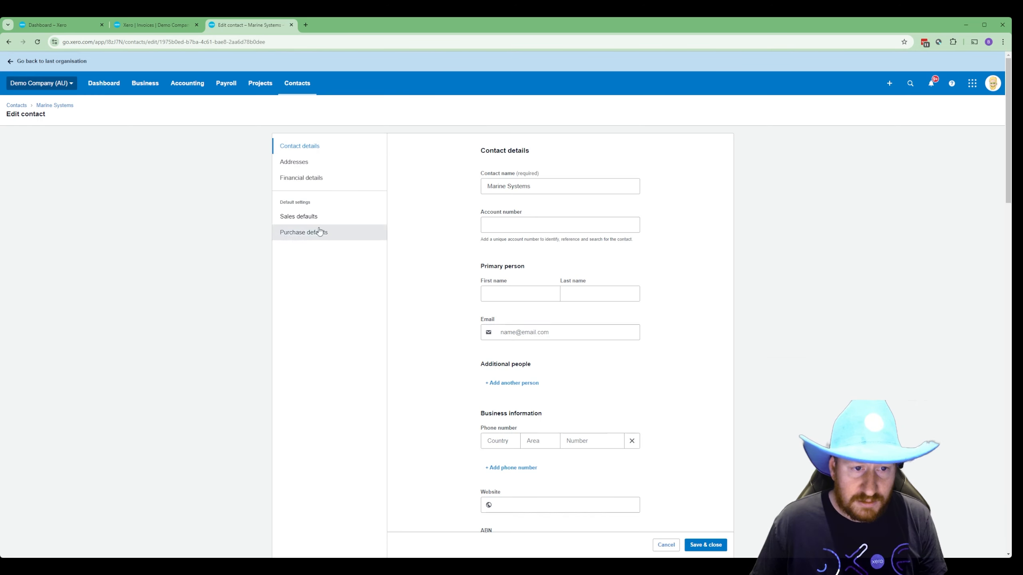
{"action": "left_click", "coordinate": [318, 219]}
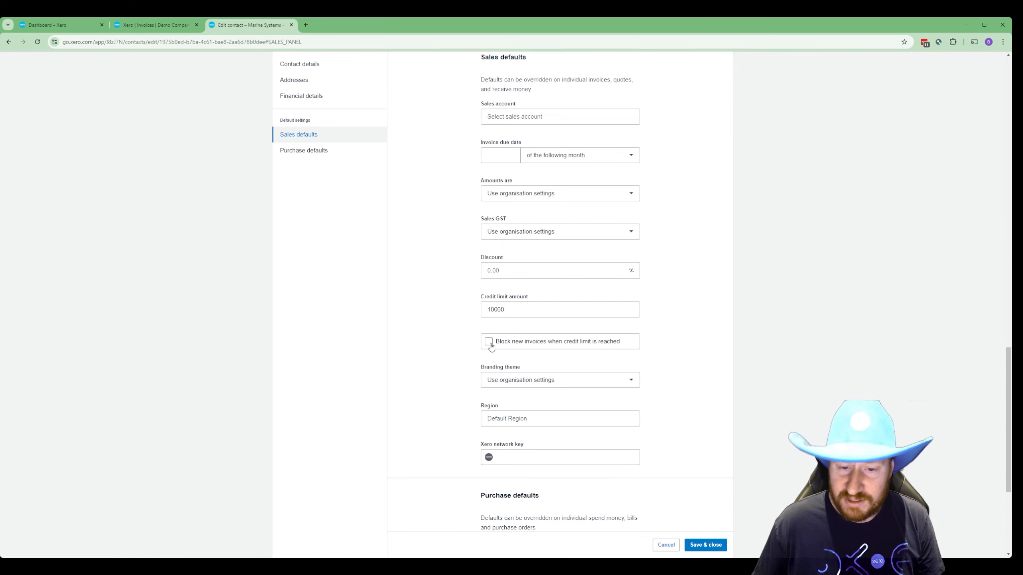
{"action": "left_click", "coordinate": [489, 343]}
{"action": "left_click", "coordinate": [705, 544]}
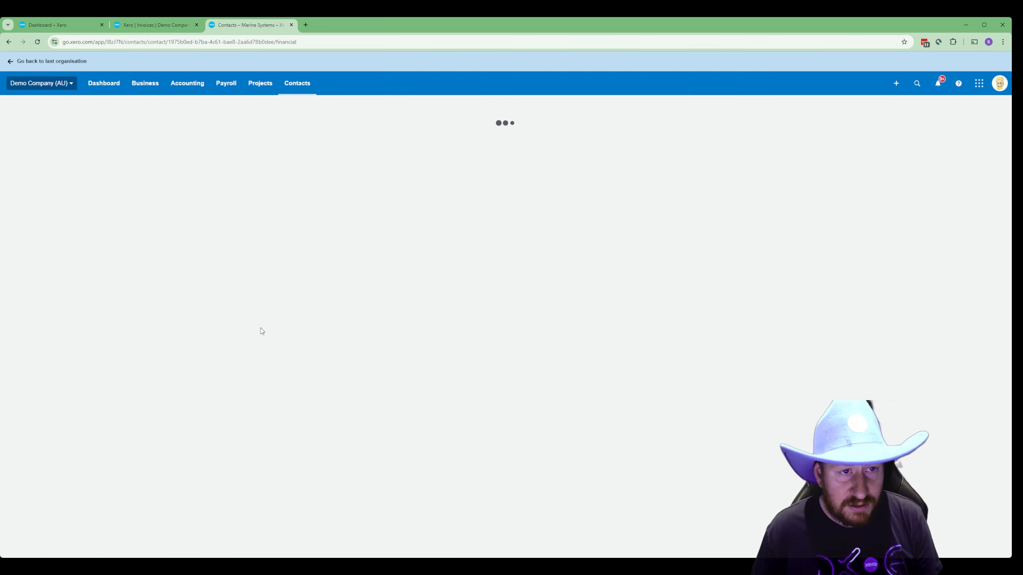
{"action": "left_click", "coordinate": [149, 83]}
{"action": "left_click", "coordinate": [171, 172]}
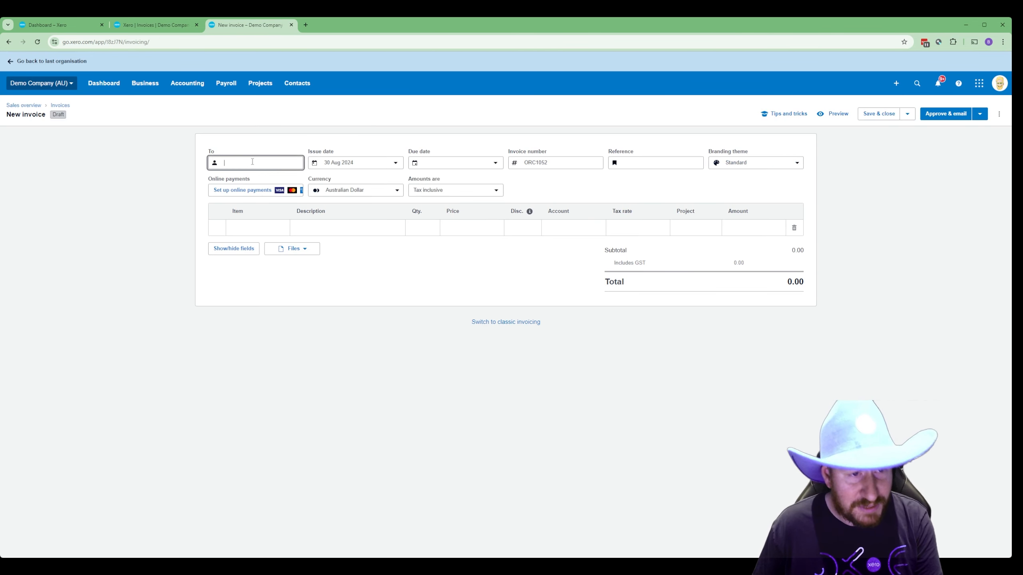
- Address the invoice to Marine Systems, due 6 Sep 2024
{"action": "type", "text": "marine"}
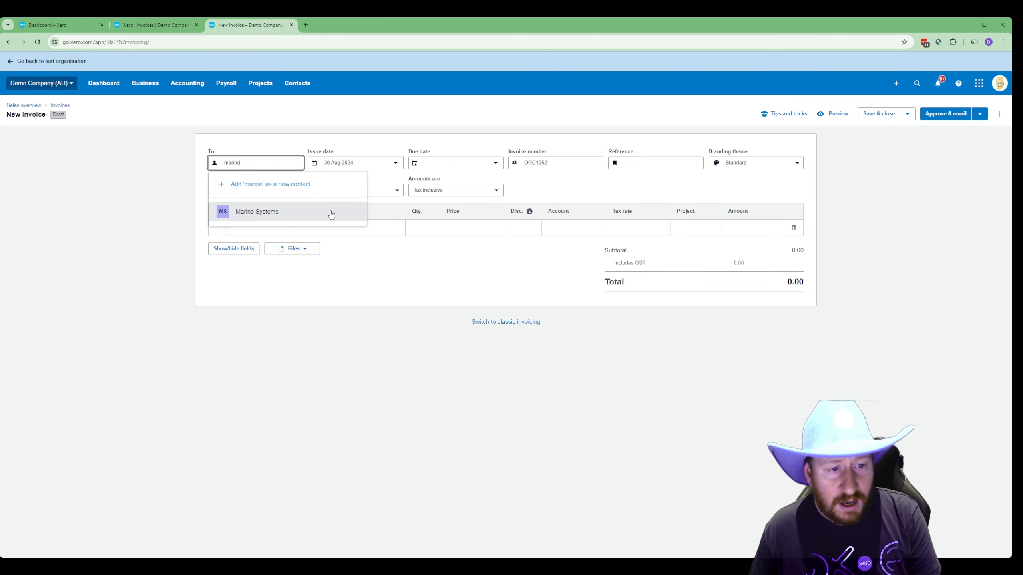
{"action": "left_click", "coordinate": [330, 214]}
{"action": "left_click", "coordinate": [443, 162]}
{"action": "left_click", "coordinate": [443, 199]}
- Add a line of quantity 1 at 15000 and review the over-credit-limit warning
{"action": "left_click", "coordinate": [422, 224]}
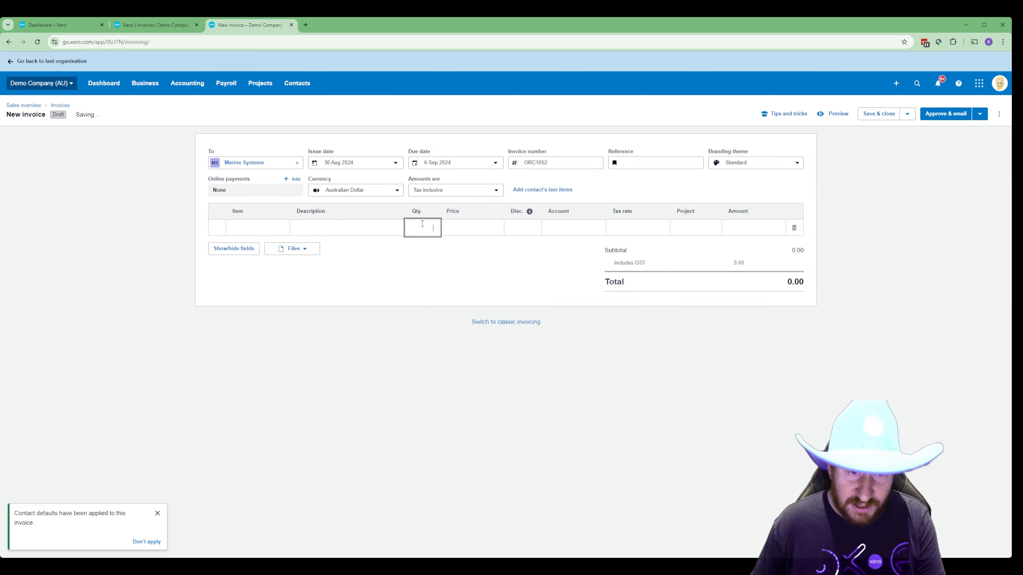
{"action": "type", "text": "1"}
{"action": "key", "text": "Tab"}
{"action": "type", "text": "15000"}
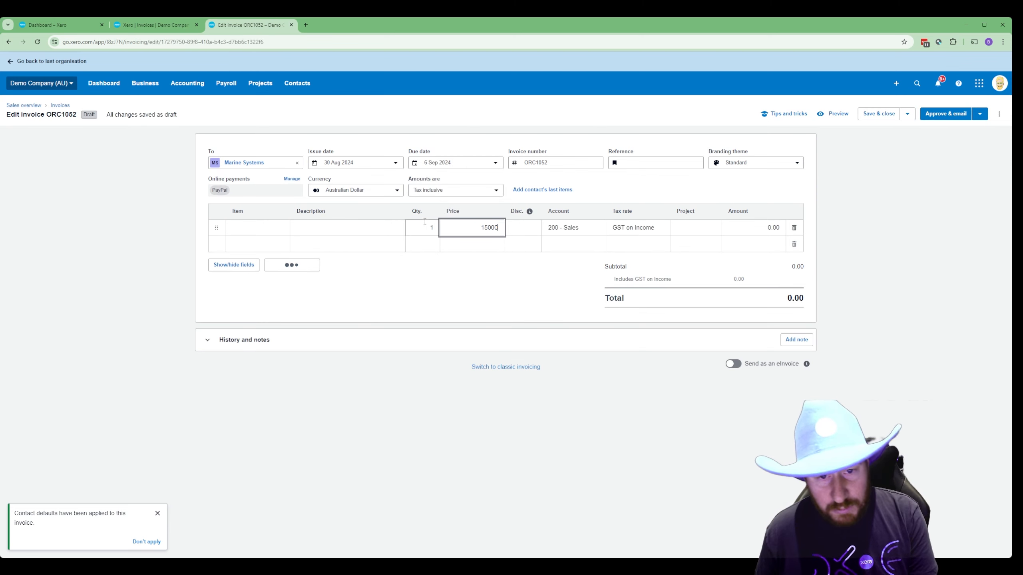
{"action": "left_click", "coordinate": [362, 230]}
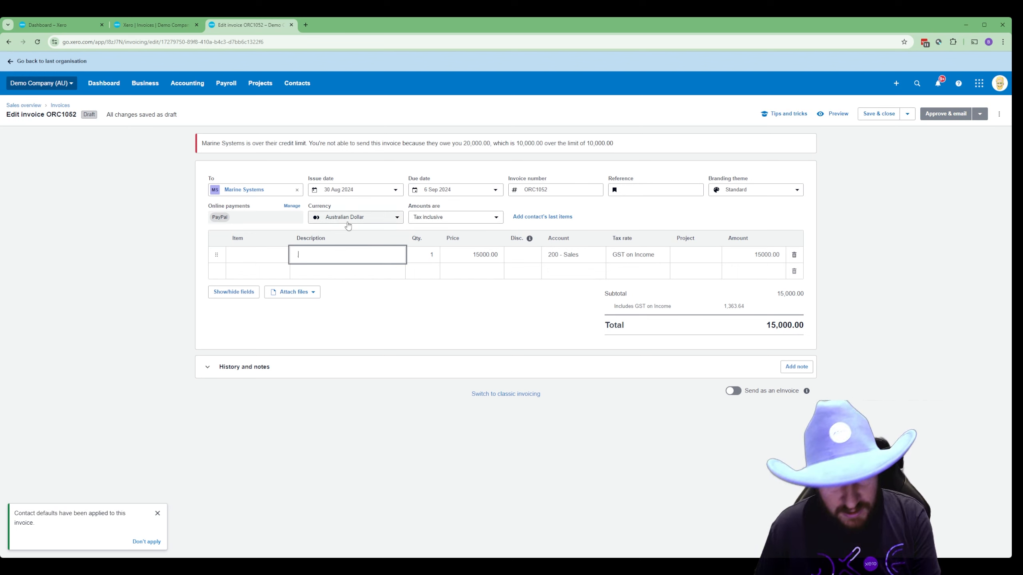
{"action": "key", "text": "Tab"}
{"action": "left_click_drag", "start_coordinate": [615, 150], "coordinate": [199, 148]}
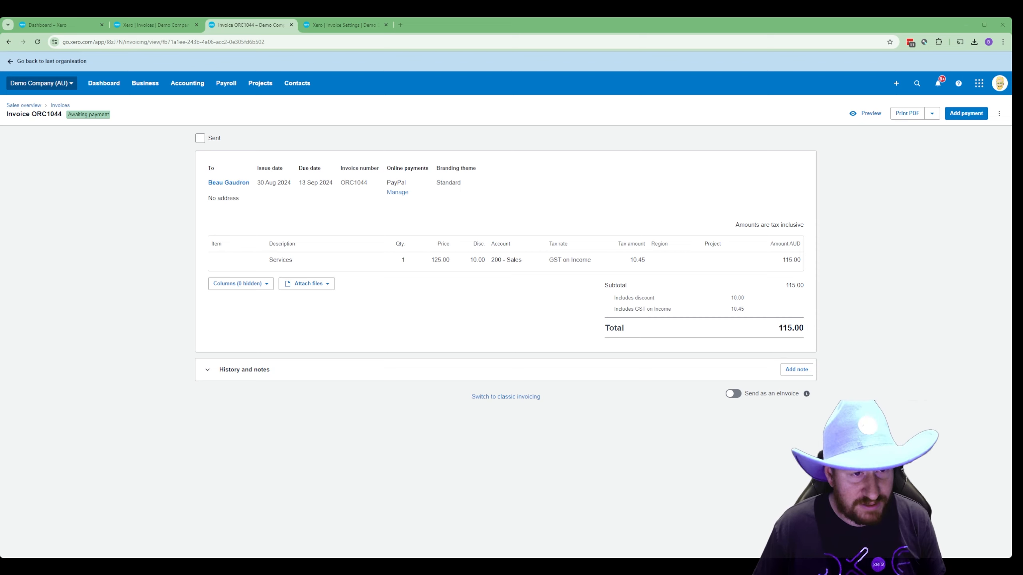
- From the invoice, edit the contact: add a delivery address section and fill in the billing address
{"action": "left_click", "coordinate": [228, 184]}
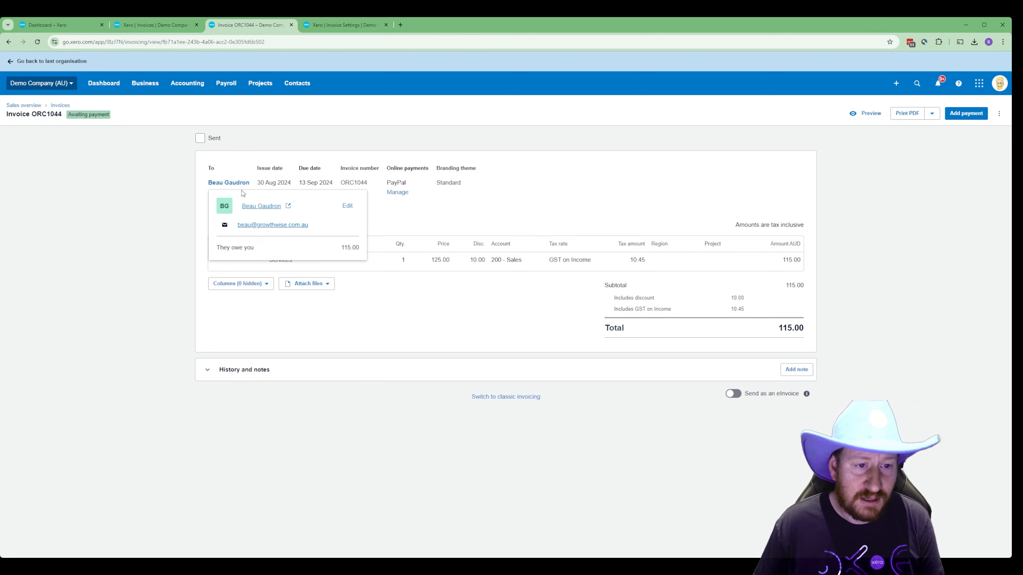
{"action": "left_click", "coordinate": [348, 207]}
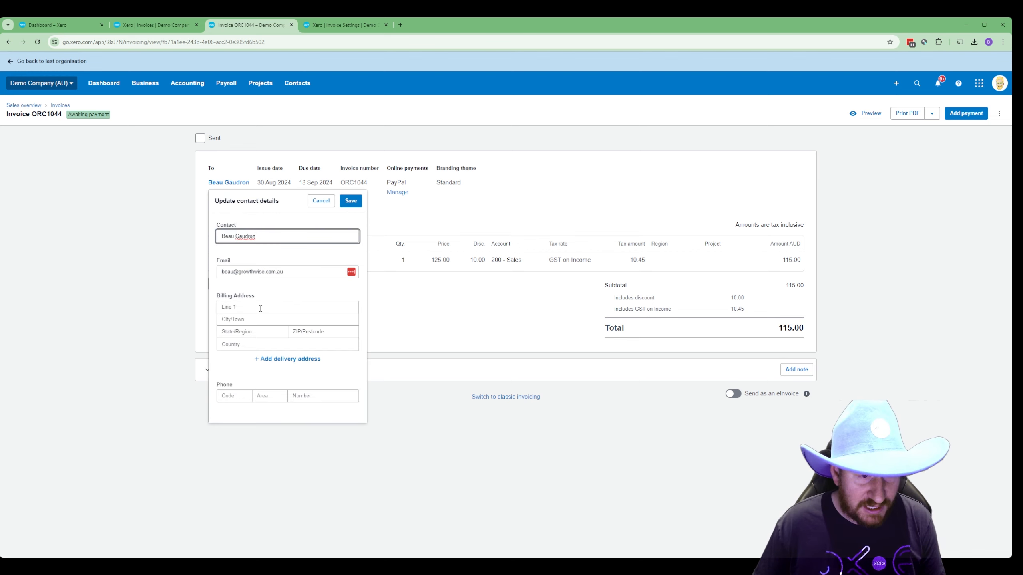
{"action": "left_click", "coordinate": [269, 360]}
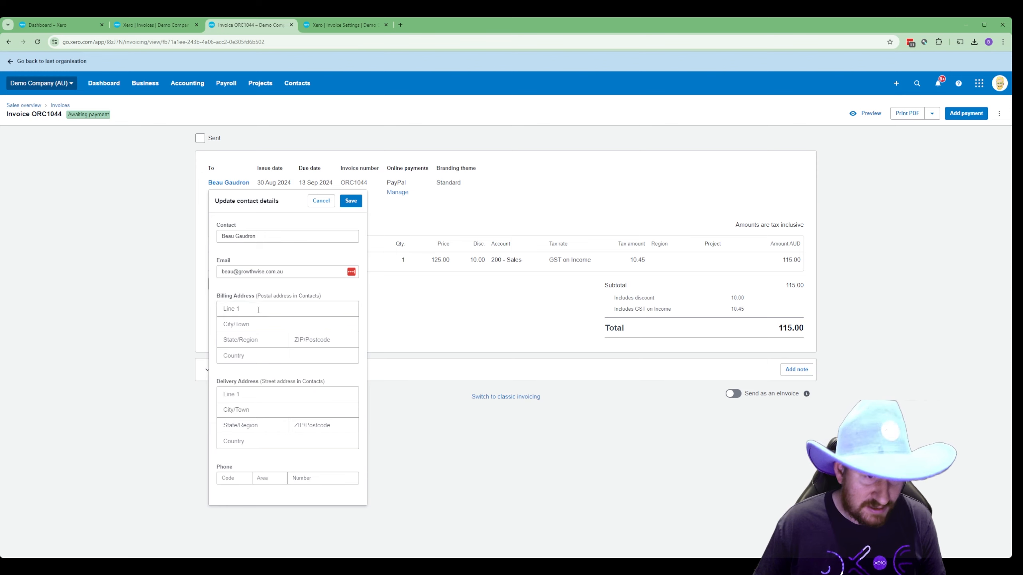
{"action": "left_click", "coordinate": [295, 305]}
{"action": "type", "text": "PO BOX 123"}
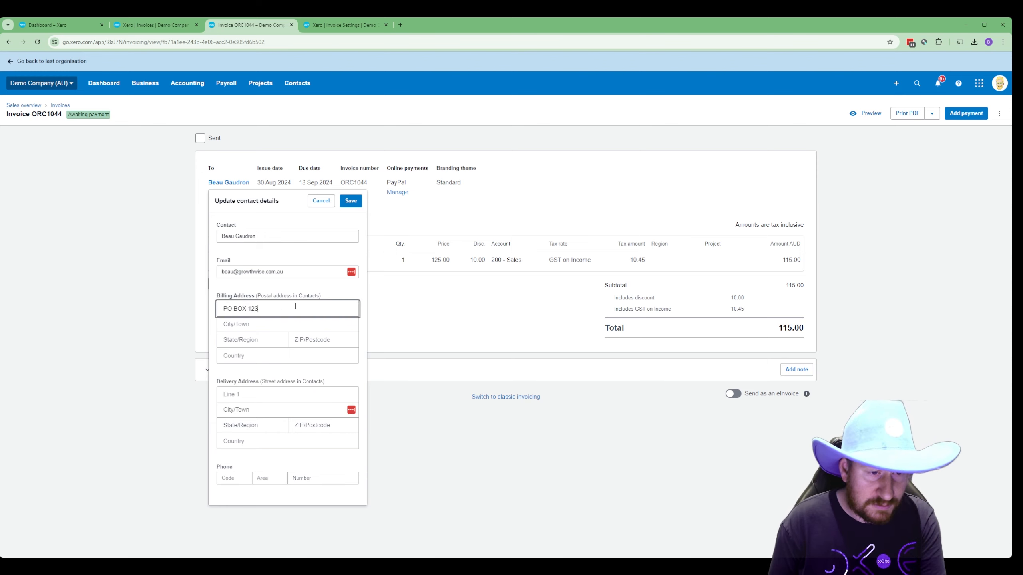
{"action": "key", "text": "Tab"}
{"action": "type", "text": "F"}
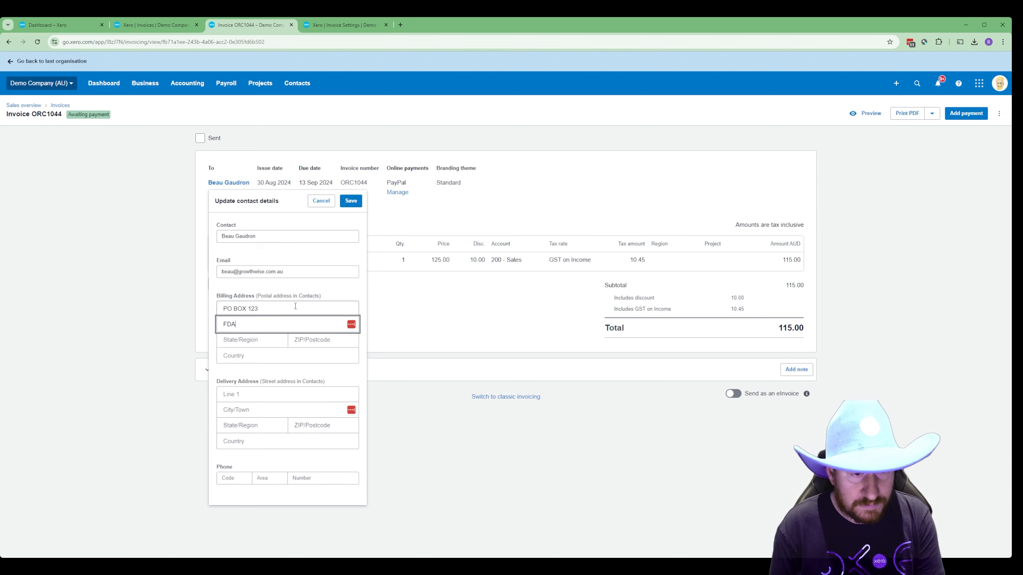
{"action": "type", "text": "AKE STREET"}
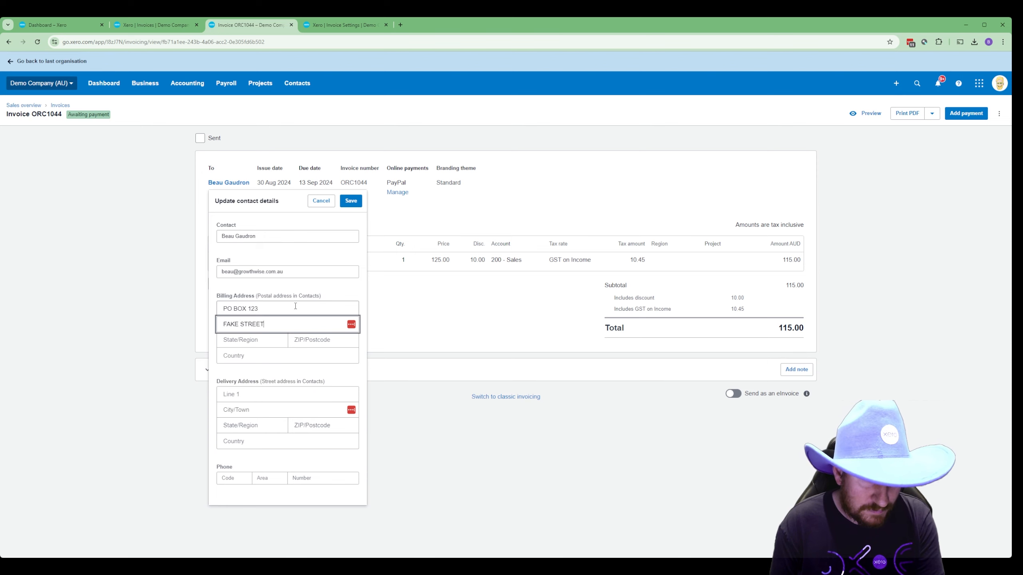
{"action": "key", "text": "Tab"}
{"action": "type", "text": "1234"}
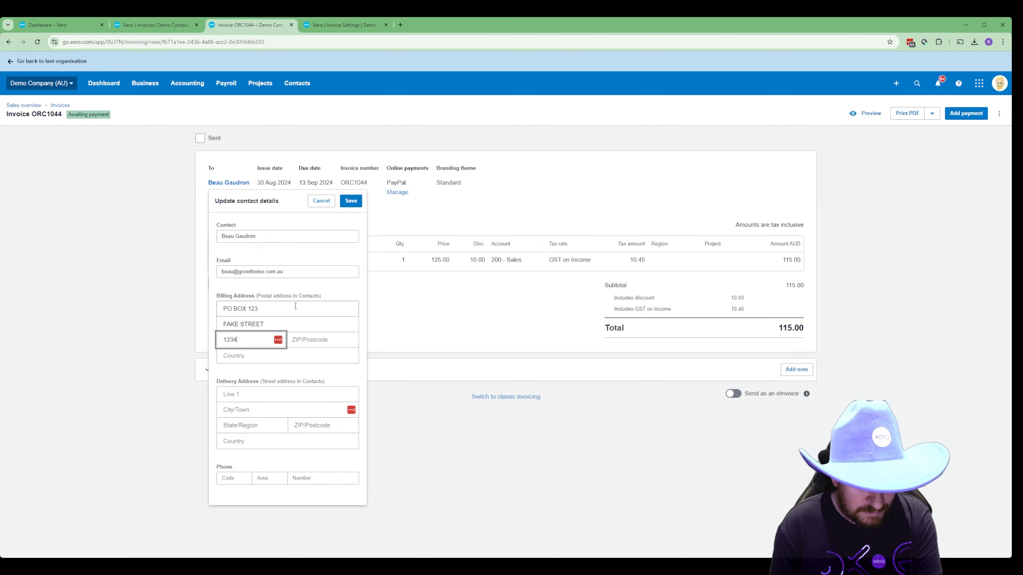
{"action": "key", "text": "Tab"}
{"action": "type", "text": "1243"}
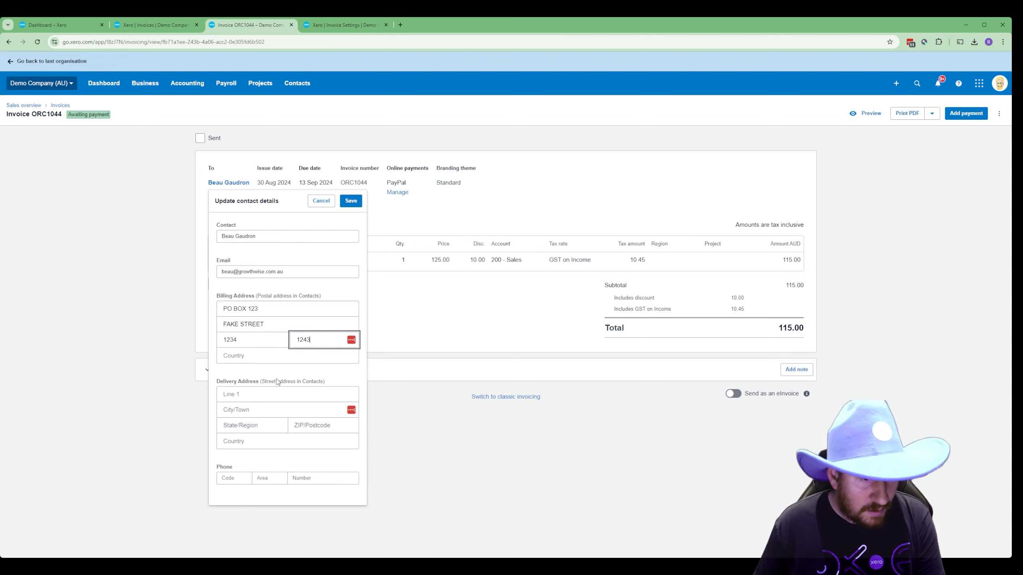
- Fill in the contact's delivery address lines and city, then save the contact details
{"action": "left_click", "coordinate": [275, 395]}
{"action": "type", "text": "The"}
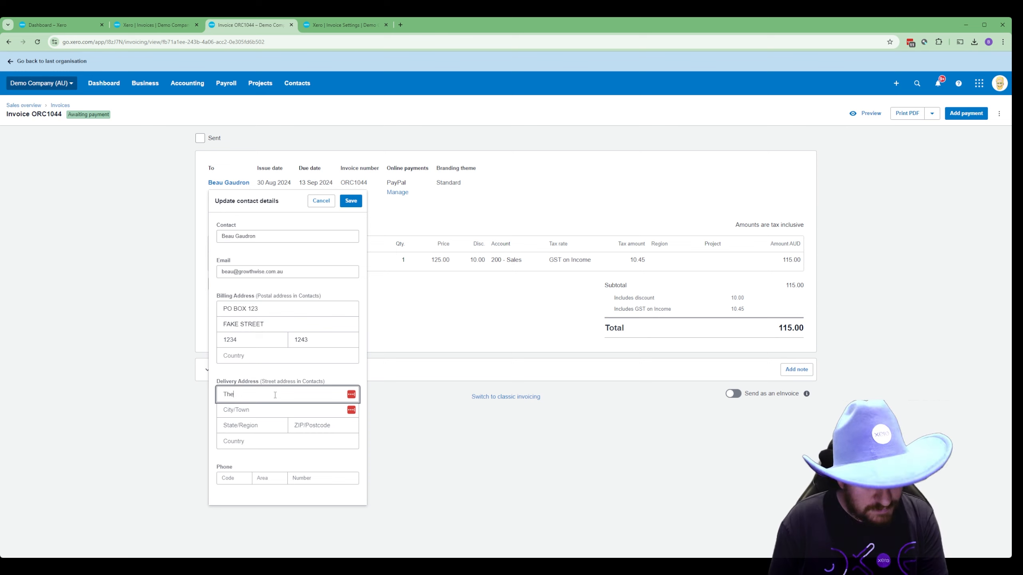
{"action": "type", "text": " gorGrowthwise Office"}
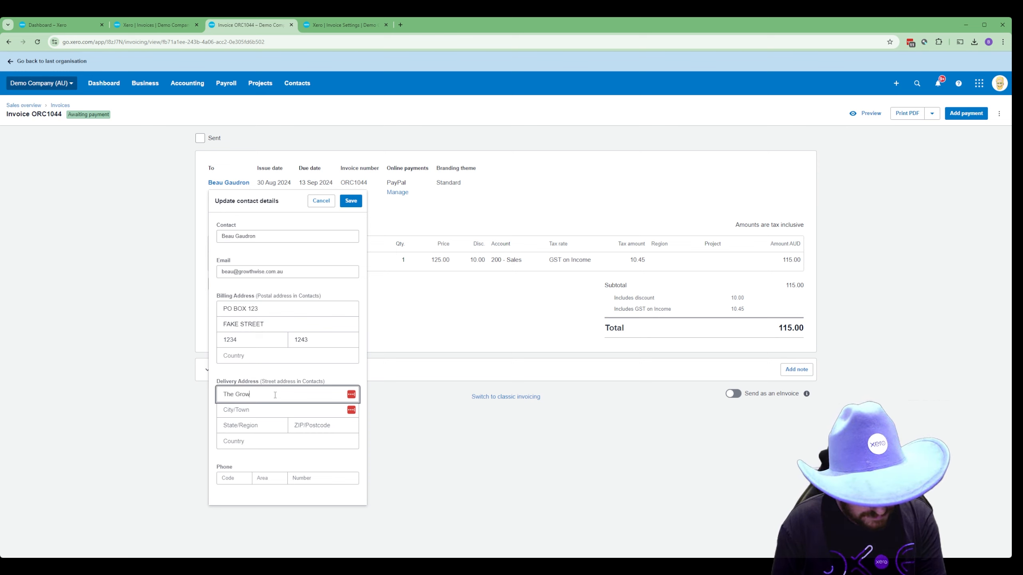
{"action": "key", "text": "Tab"}
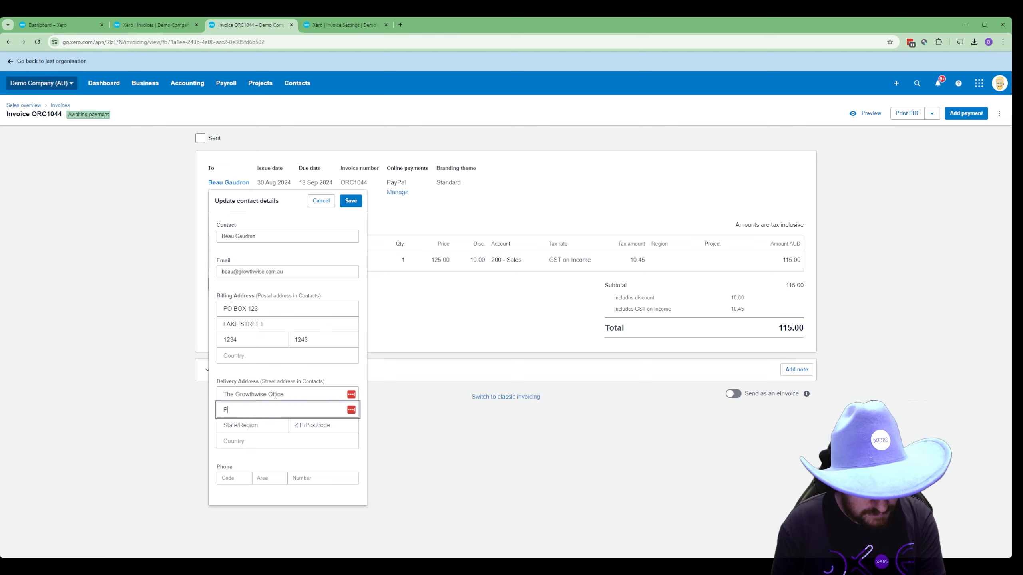
{"action": "type", "text": "P"}
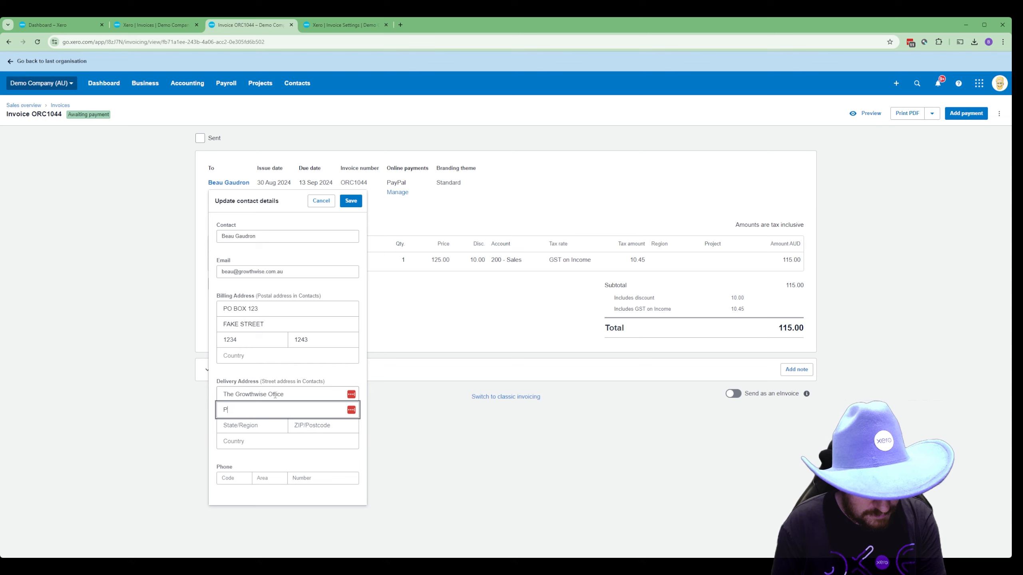
{"action": "key", "text": "BackSpace"}
{"action": "type", "text": "Newcastle West"}
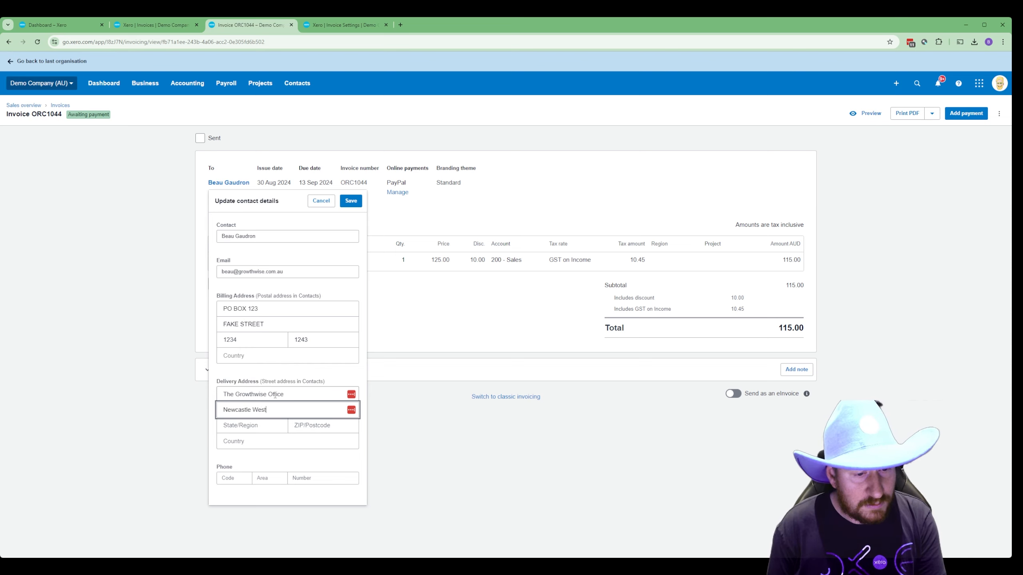
{"action": "key", "text": "Tab"}
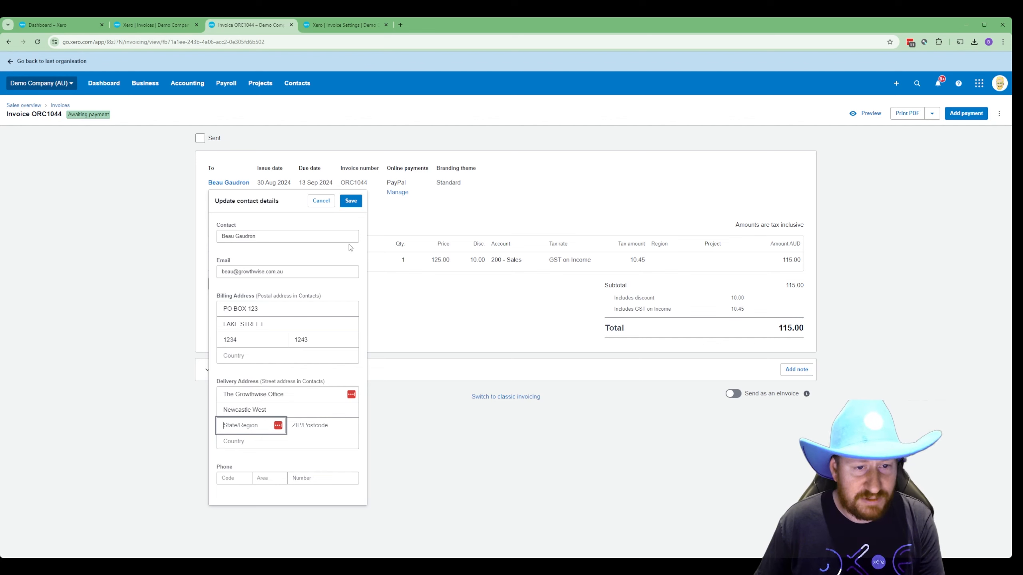
{"action": "left_click", "coordinate": [351, 201]}
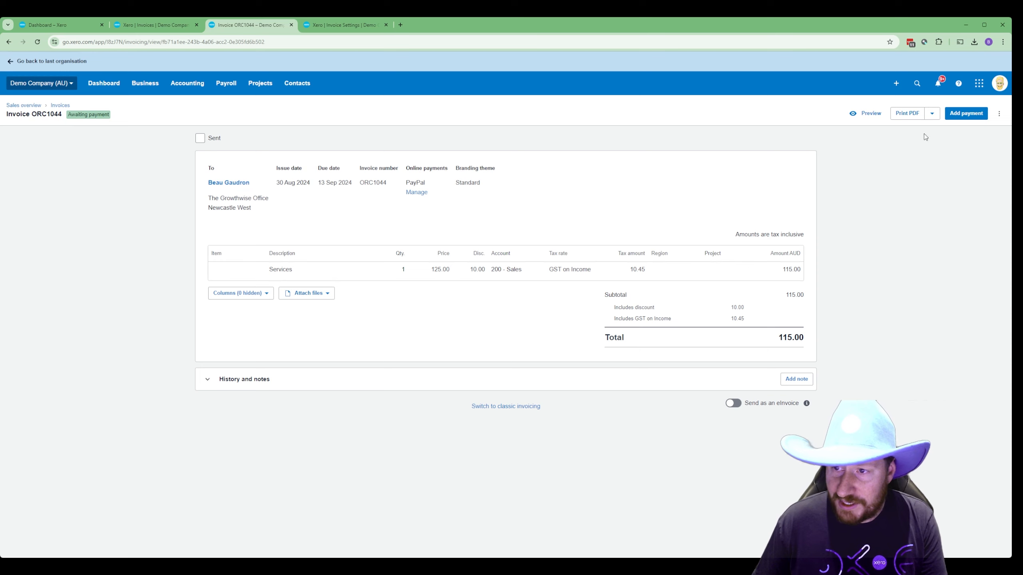
- Download ORC1044's packing slip PDF and review its Services line, Deliver to and Bill to addresses
{"action": "left_click", "coordinate": [931, 114]}
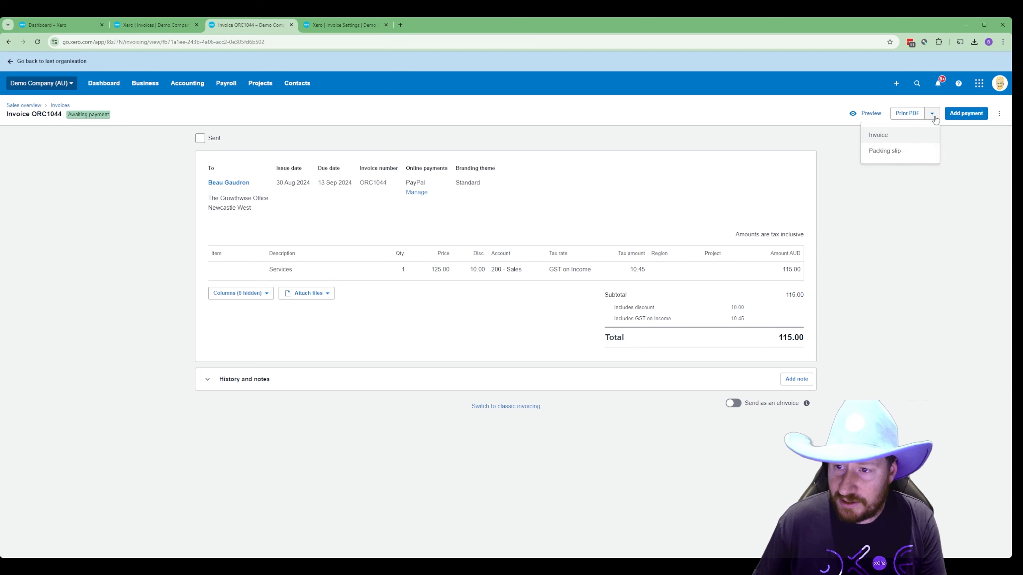
{"action": "left_click", "coordinate": [911, 156]}
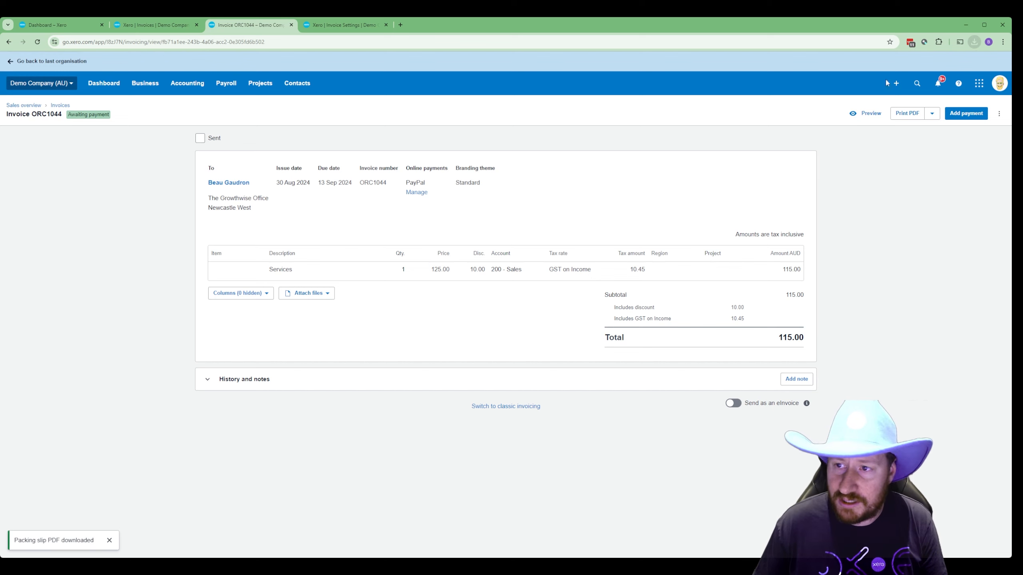
{"action": "left_click", "coordinate": [910, 61]}
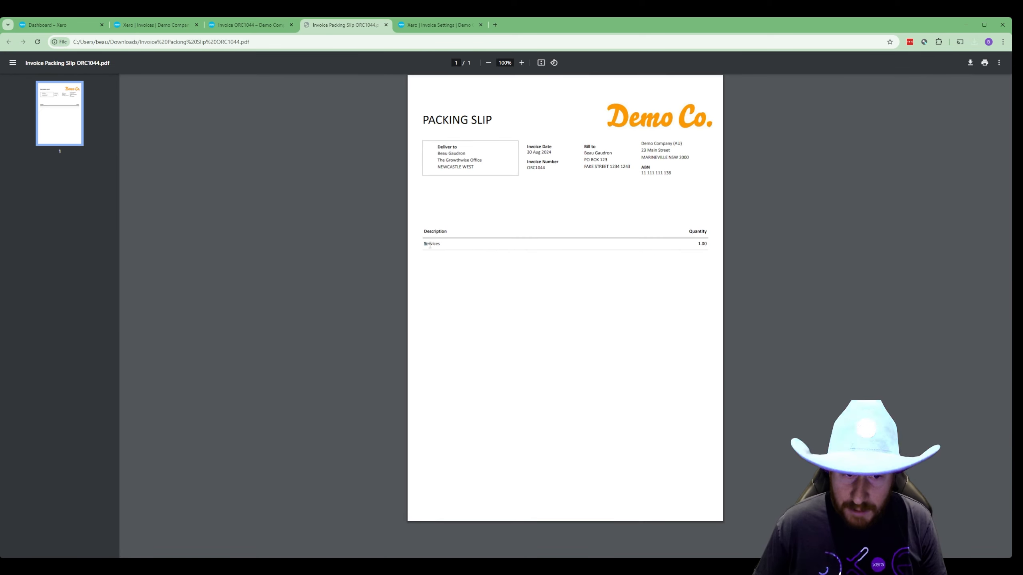
{"action": "left_click_drag", "start_coordinate": [425, 244], "coordinate": [715, 244]}
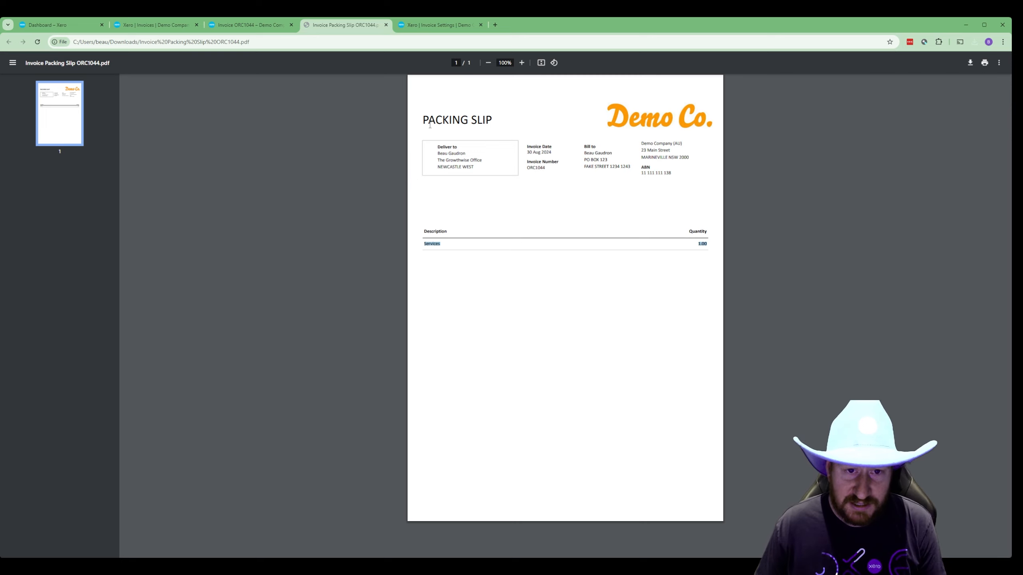
{"action": "left_click_drag", "start_coordinate": [437, 146], "coordinate": [481, 176]}
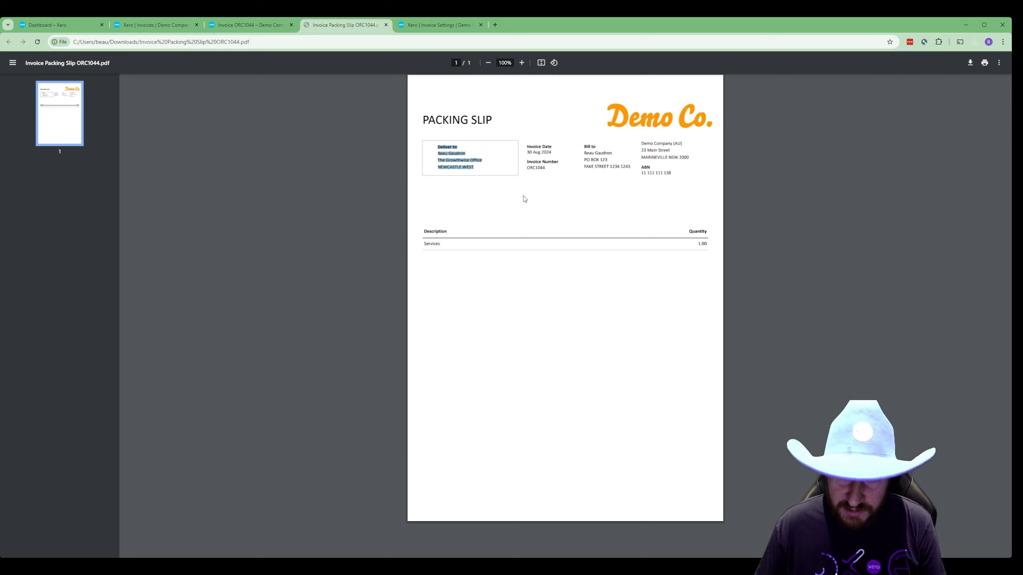
{"action": "left_click_drag", "start_coordinate": [584, 146], "coordinate": [625, 170]}
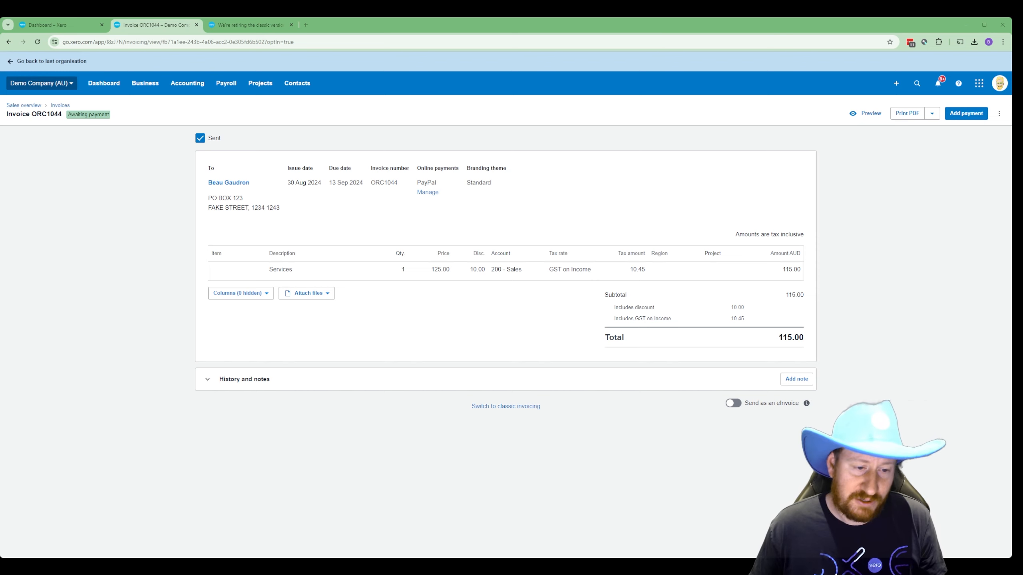
- Expand ORC1044's History and notes and highlight the Invoice Sent audit entry
{"action": "left_click", "coordinate": [245, 381]}
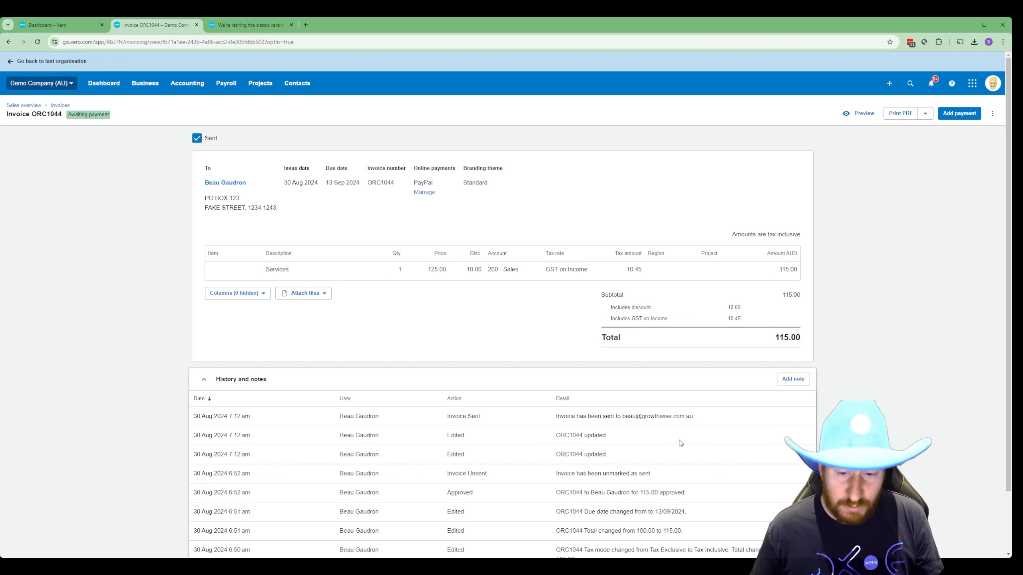
{"action": "scroll", "coordinate": [679, 439], "scroll_direction": "down", "scroll_amount": 2}
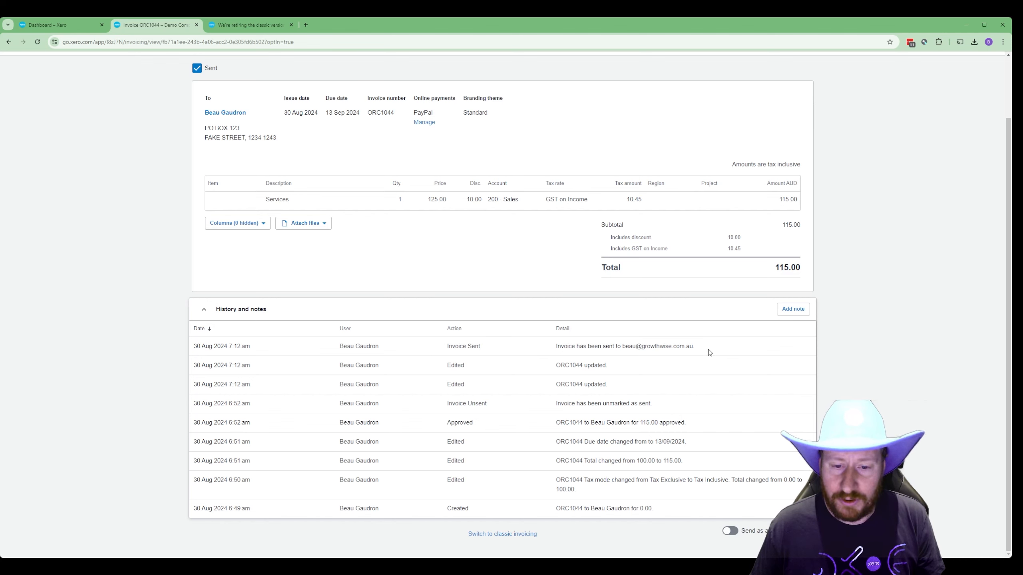
{"action": "left_click_drag", "start_coordinate": [705, 349], "coordinate": [546, 349]}
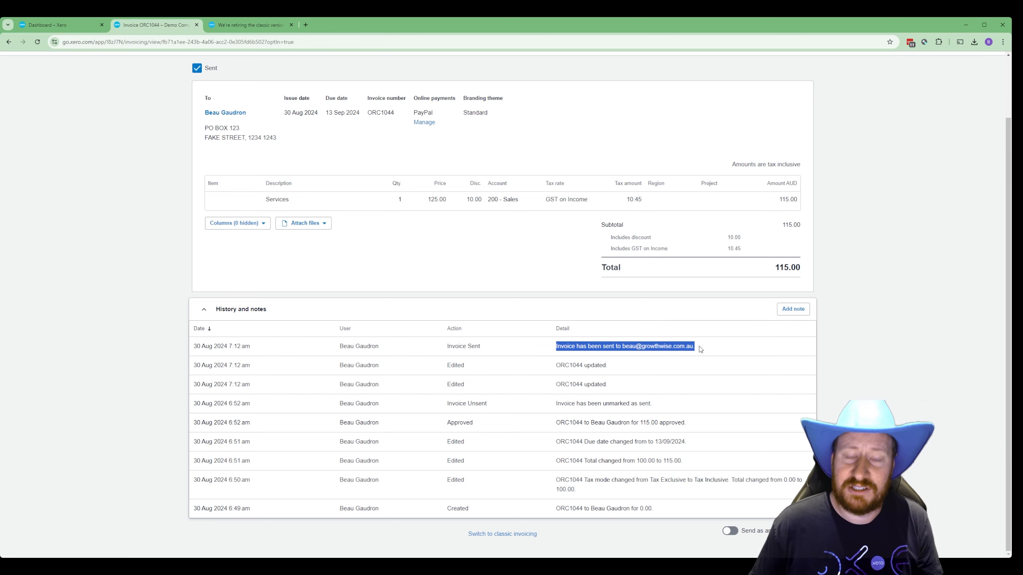
{"action": "left_click", "coordinate": [649, 372]}
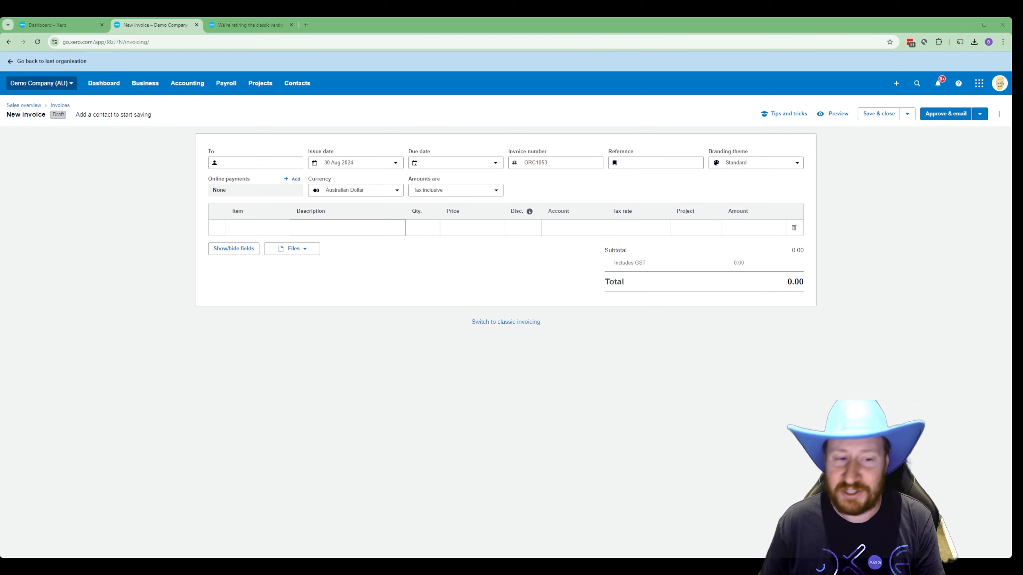
- Enter 'I want a unicorn!' as the description on ORC1053's first line
{"action": "left_click", "coordinate": [345, 228]}
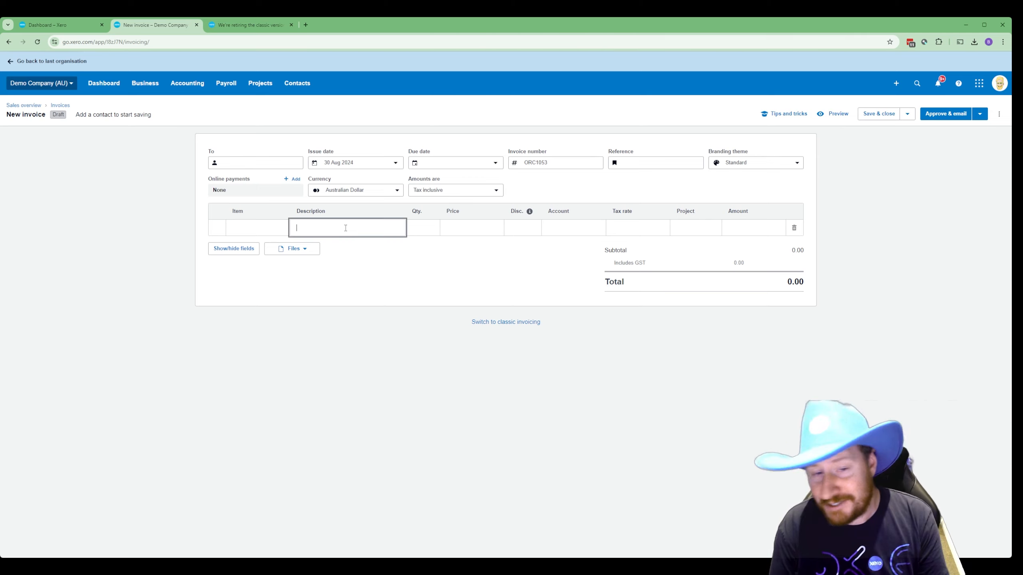
{"action": "type", "text": "I wea"}
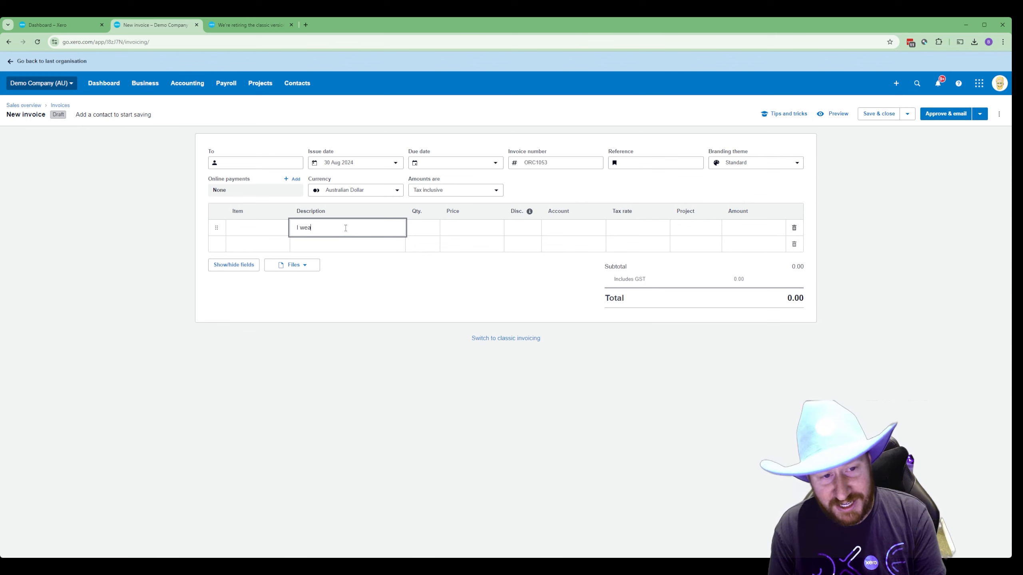
{"action": "key", "text": "BackSpace"}
{"action": "key", "text": "BackSpace"}
{"action": "type", "text": "ant a unicorn!"}
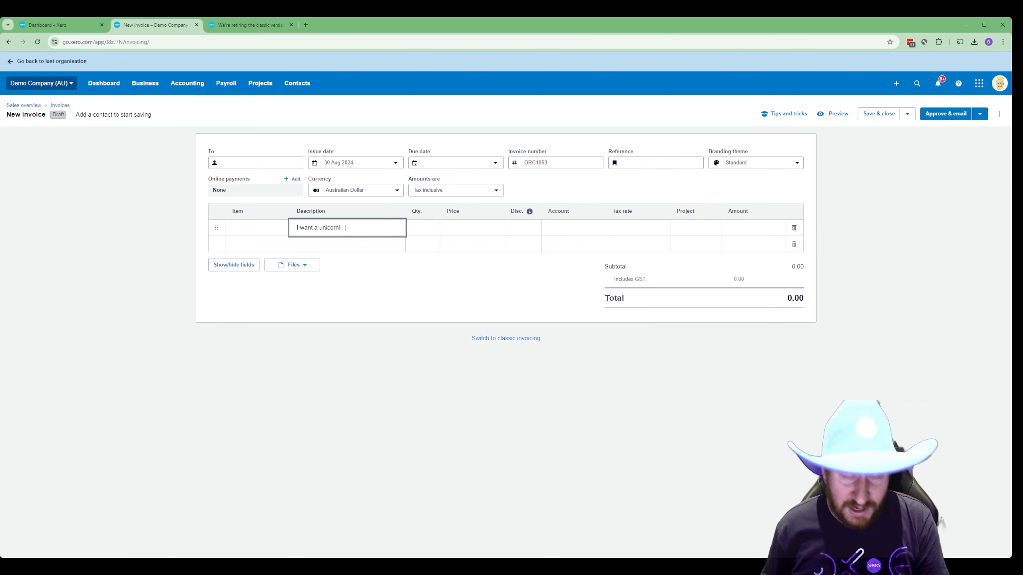
{"action": "key", "text": "Tab"}
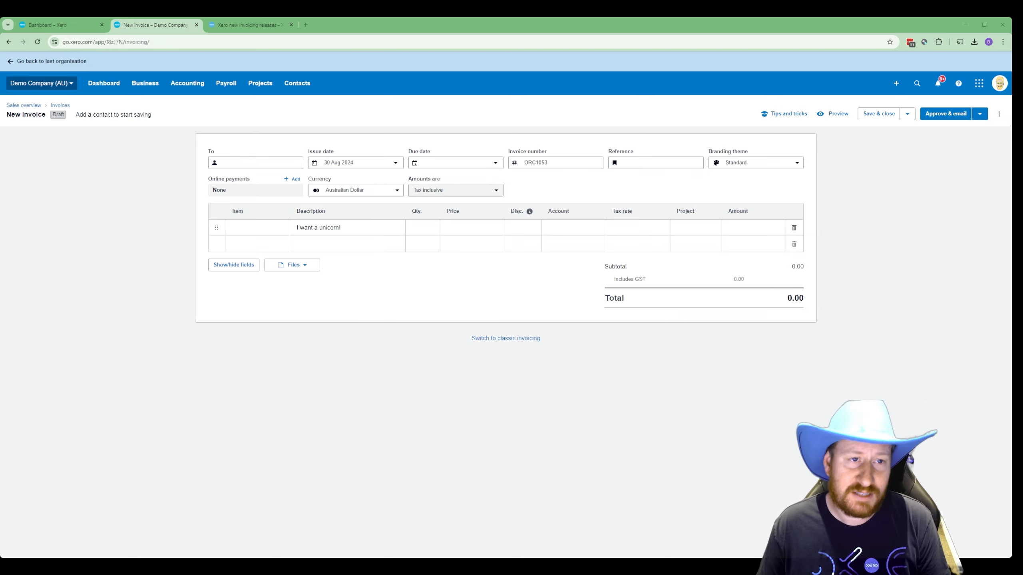
- In the new invoicing releases article, expand the features coming before and after classic retirement
{"action": "left_click", "coordinate": [234, 27]}
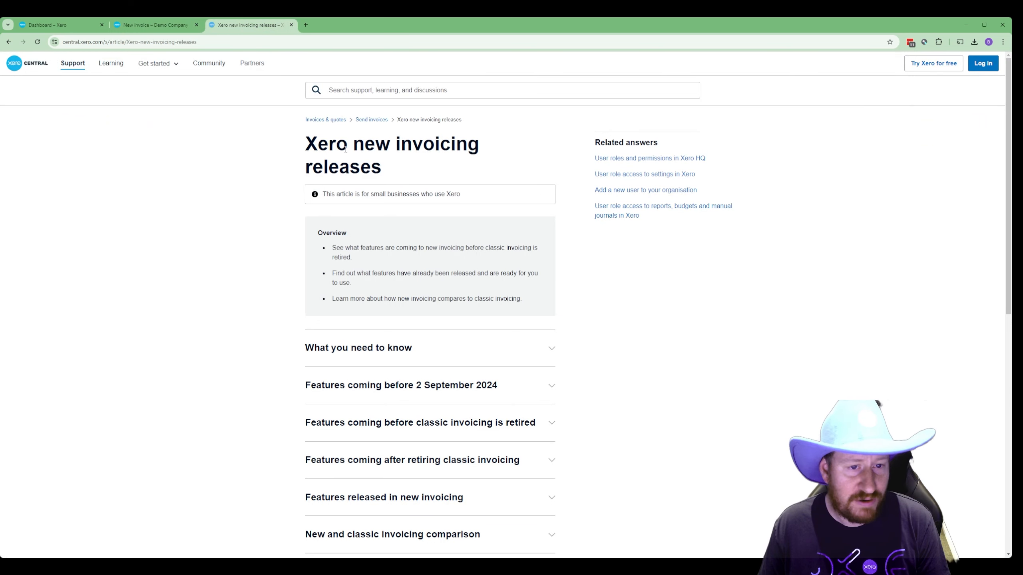
{"action": "scroll", "coordinate": [645, 268], "scroll_direction": "down", "scroll_amount": 2}
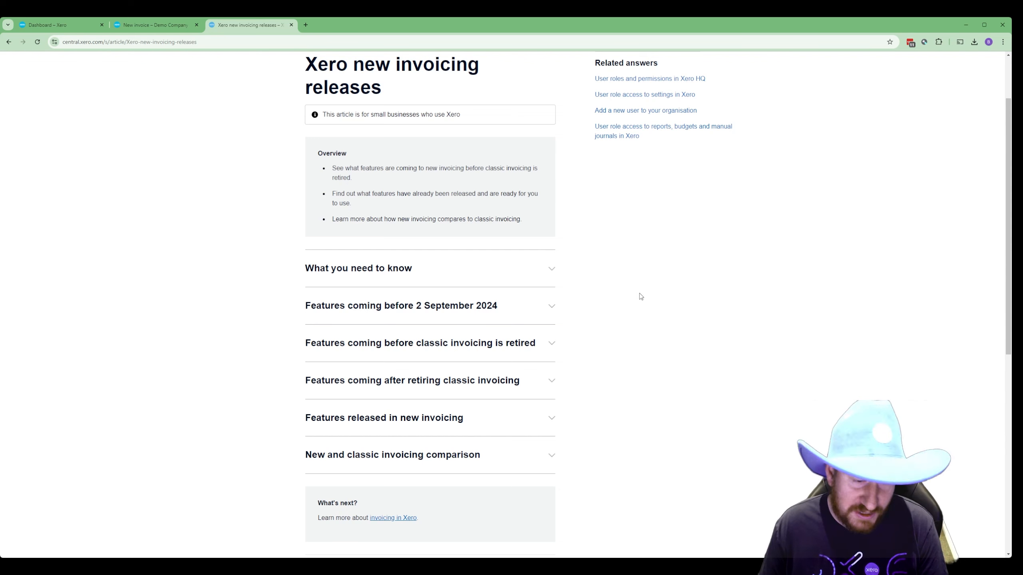
{"action": "scroll", "coordinate": [688, 317], "scroll_direction": "down", "scroll_amount": 2}
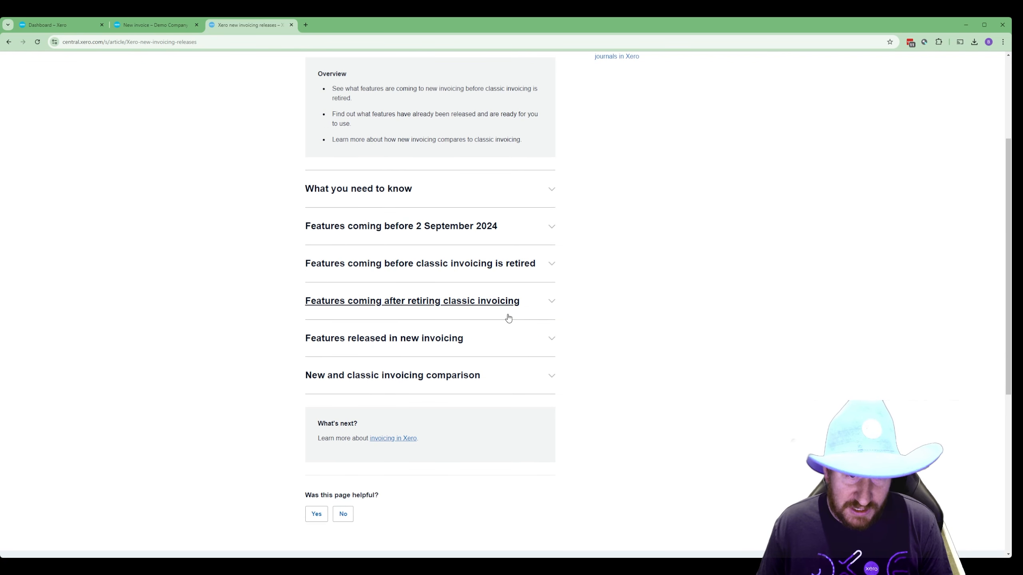
{"action": "left_click", "coordinate": [522, 261]}
{"action": "scroll", "coordinate": [564, 297], "scroll_direction": "down", "scroll_amount": 4}
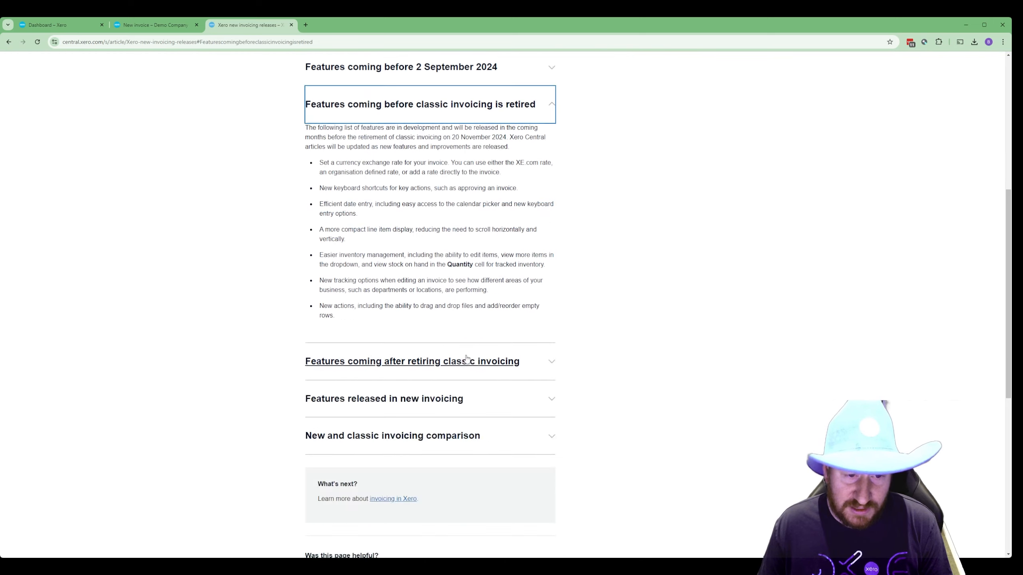
{"action": "left_click", "coordinate": [469, 362]}
- Expand the Features released in new invoicing list and read through it
{"action": "scroll", "coordinate": [551, 342], "scroll_direction": "down", "scroll_amount": 5}
{"action": "left_click", "coordinate": [462, 360]}
{"action": "scroll", "coordinate": [580, 329], "scroll_direction": "down", "scroll_amount": 18}
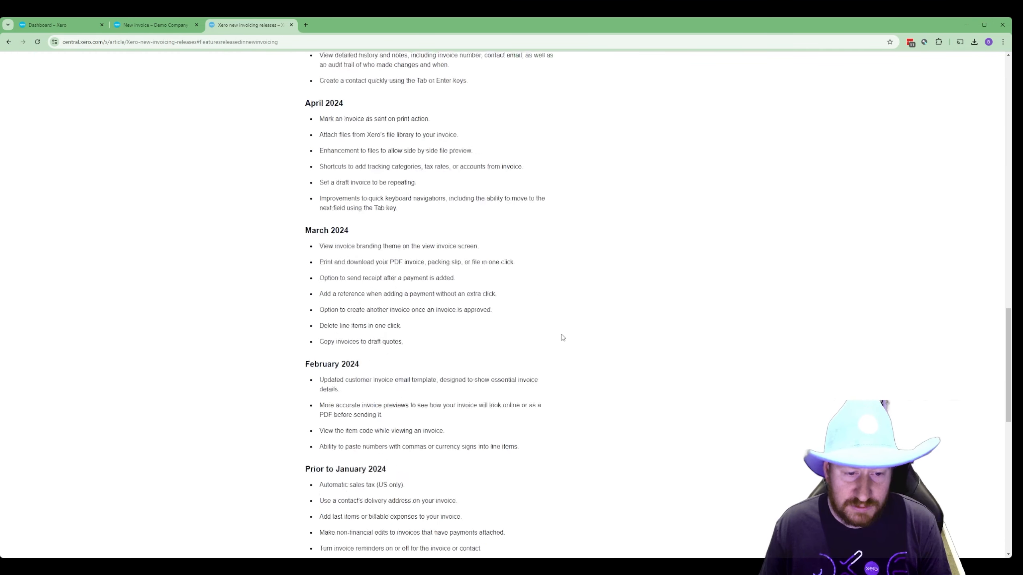
{"action": "scroll", "coordinate": [559, 331], "scroll_direction": "up", "scroll_amount": 9}
{"action": "scroll", "coordinate": [510, 295], "scroll_direction": "up", "scroll_amount": 8}
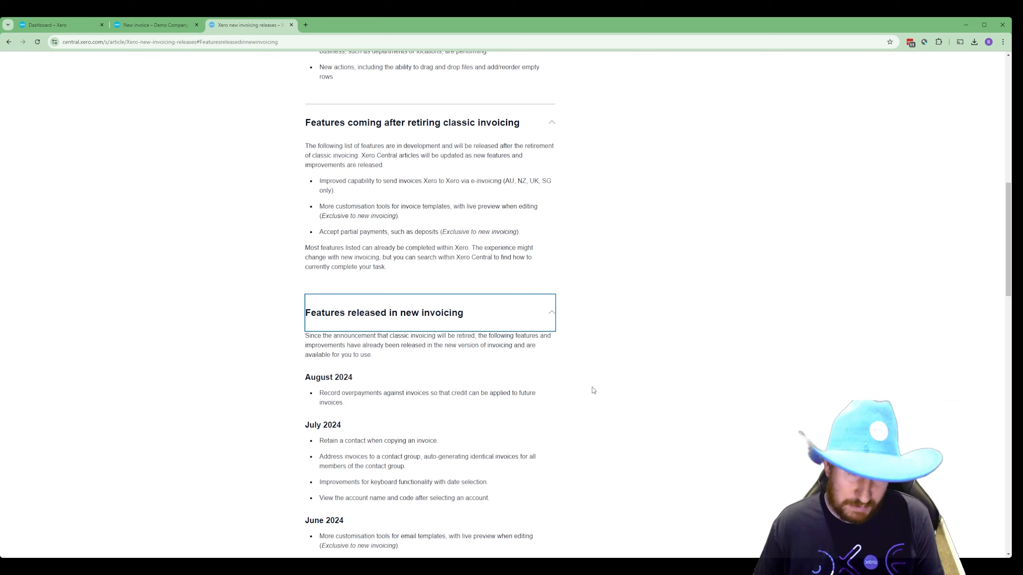
{"action": "scroll", "coordinate": [640, 385], "scroll_direction": "down", "scroll_amount": 3}
{"action": "scroll", "coordinate": [644, 381], "scroll_direction": "down", "scroll_amount": 12}
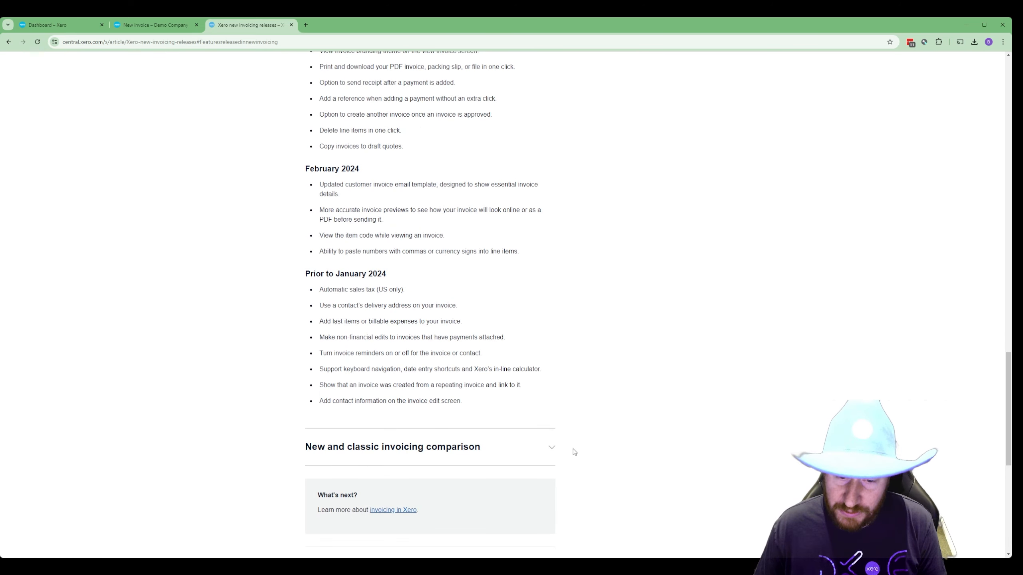
- Expand the new and classic invoicing comparison and highlight the new-only features
{"action": "left_click", "coordinate": [552, 450]}
{"action": "scroll", "coordinate": [612, 411], "scroll_direction": "down", "scroll_amount": 6}
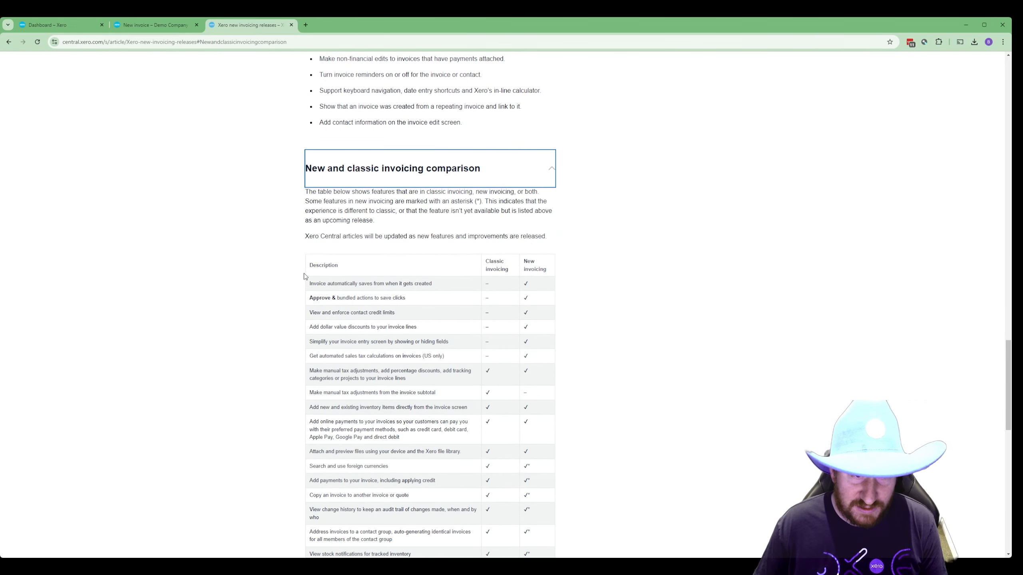
{"action": "left_click_drag", "start_coordinate": [305, 261], "coordinate": [551, 362]}
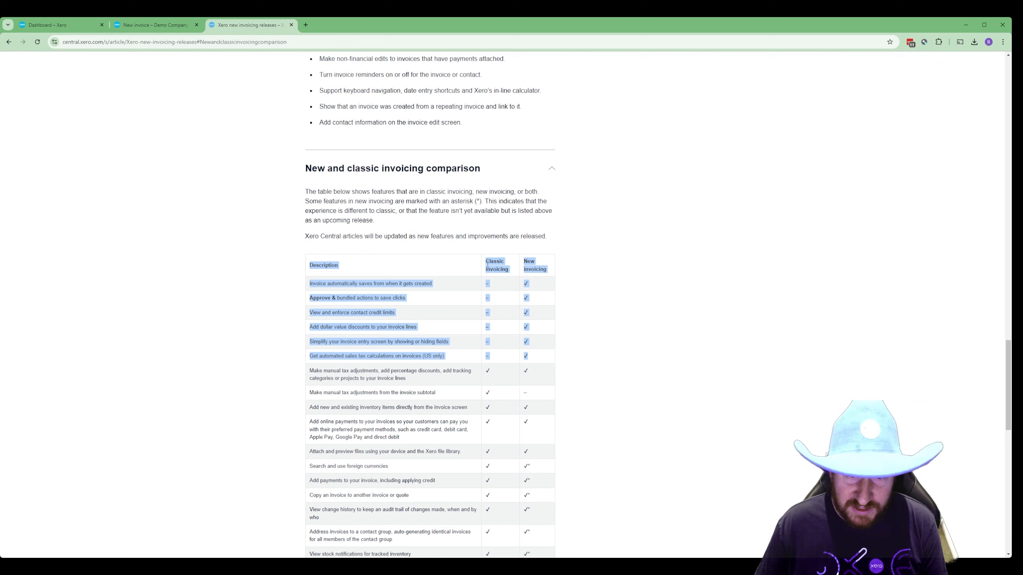